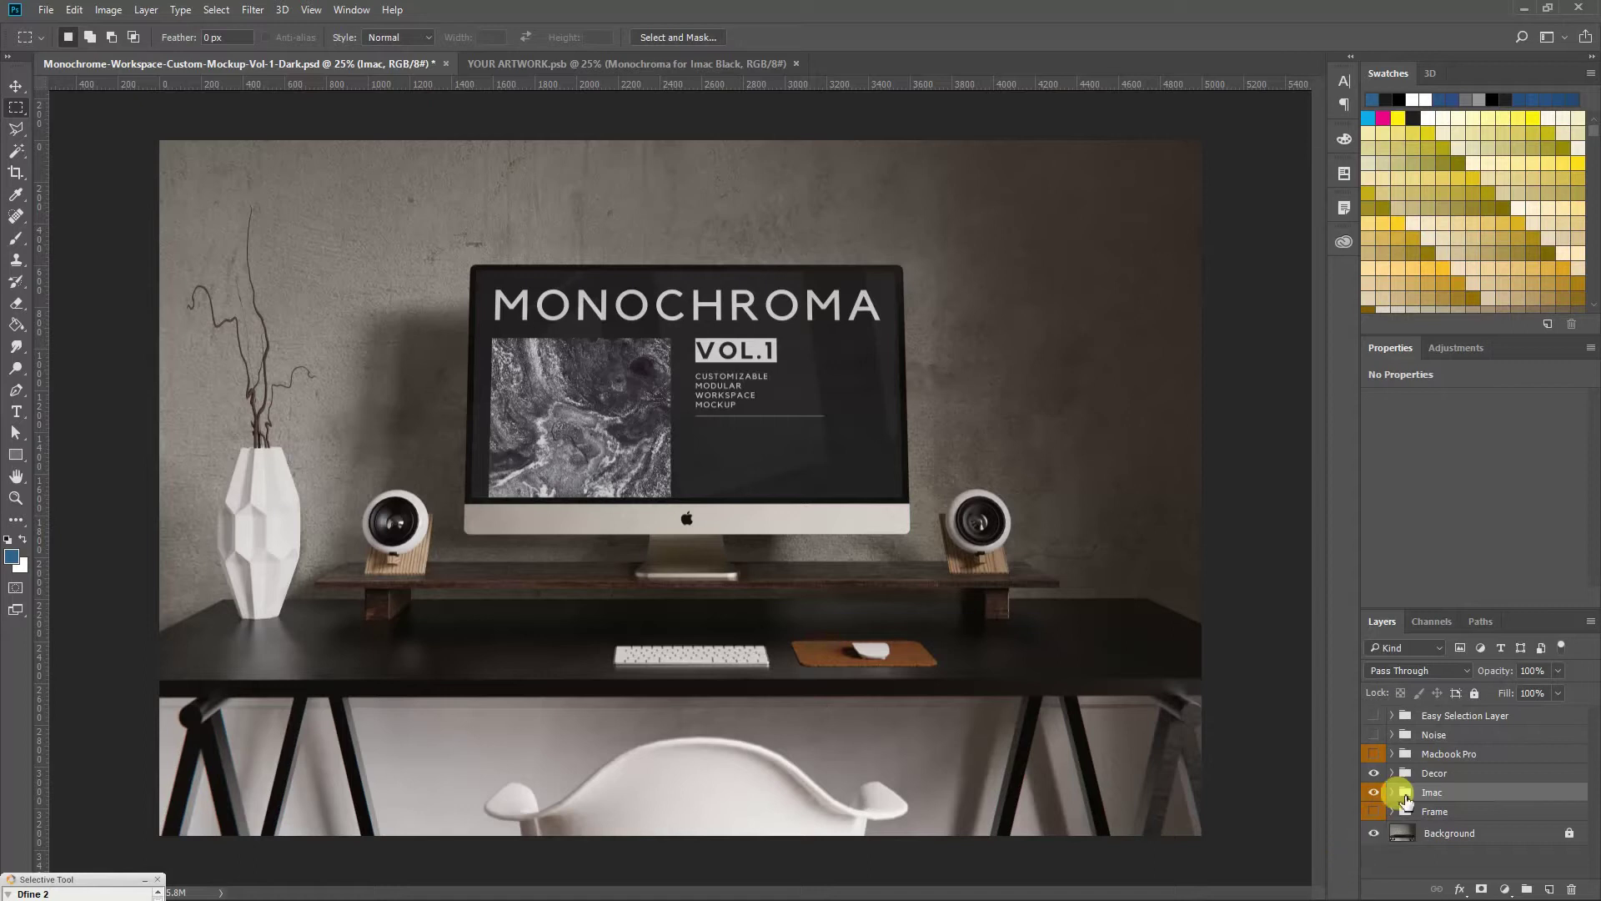
Step: Expand the Decor layer group to list its individual object layers
left_click(1391, 772)
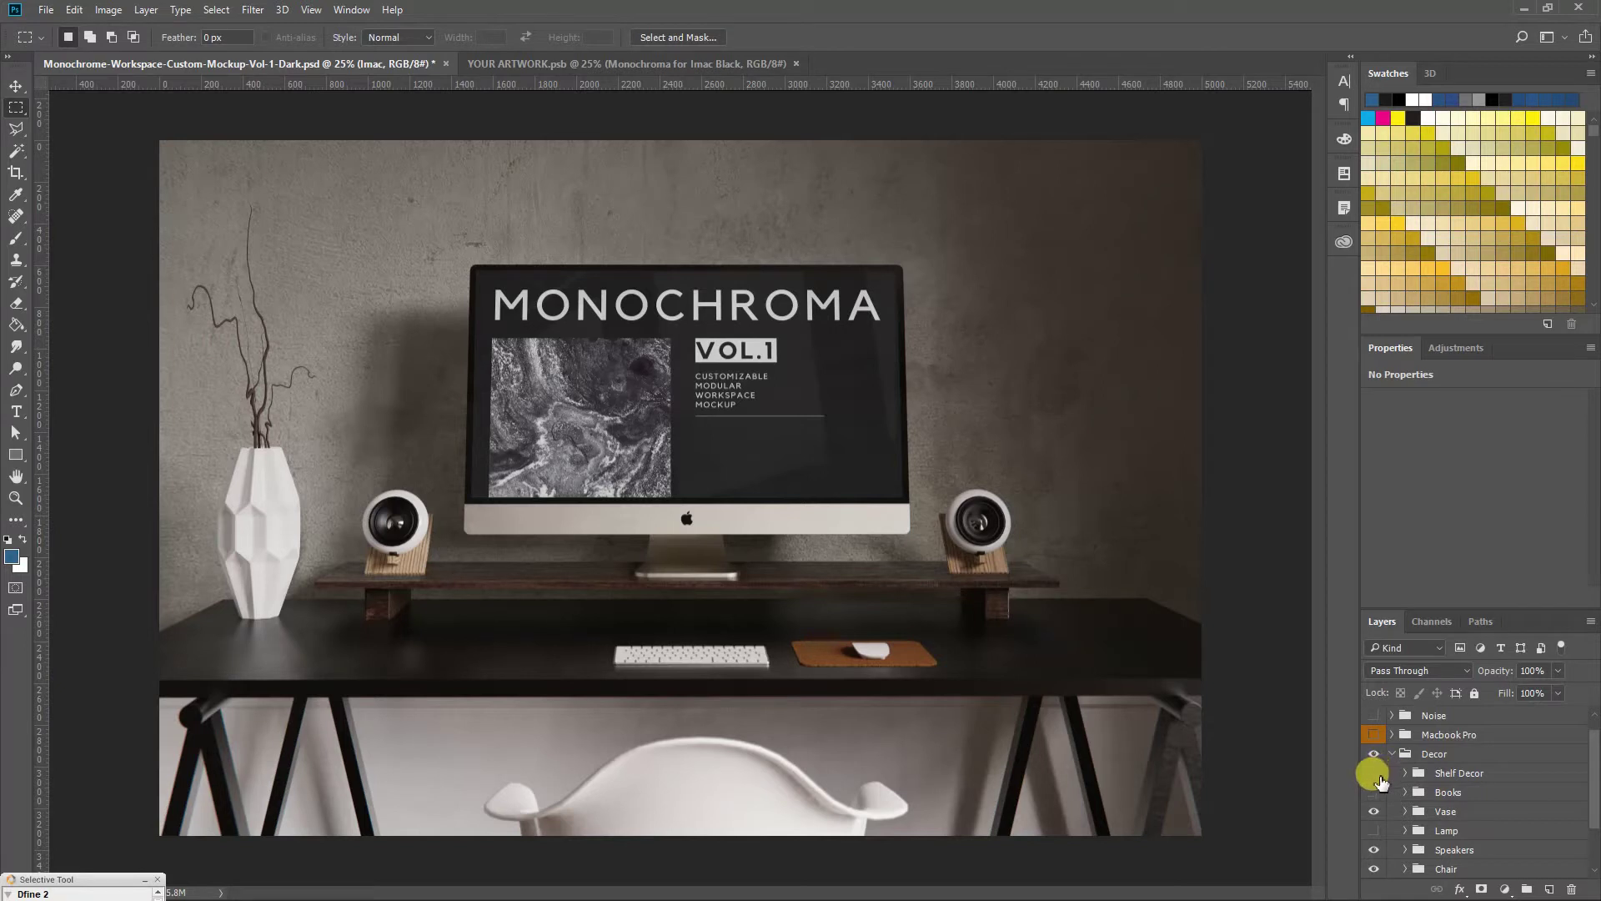
Step: Toggle the visibility of the Shelf Decor, Books and Lamp layers
left_click(1374, 773)
left_click(1374, 792)
scroll(1375, 796, "down", 1)
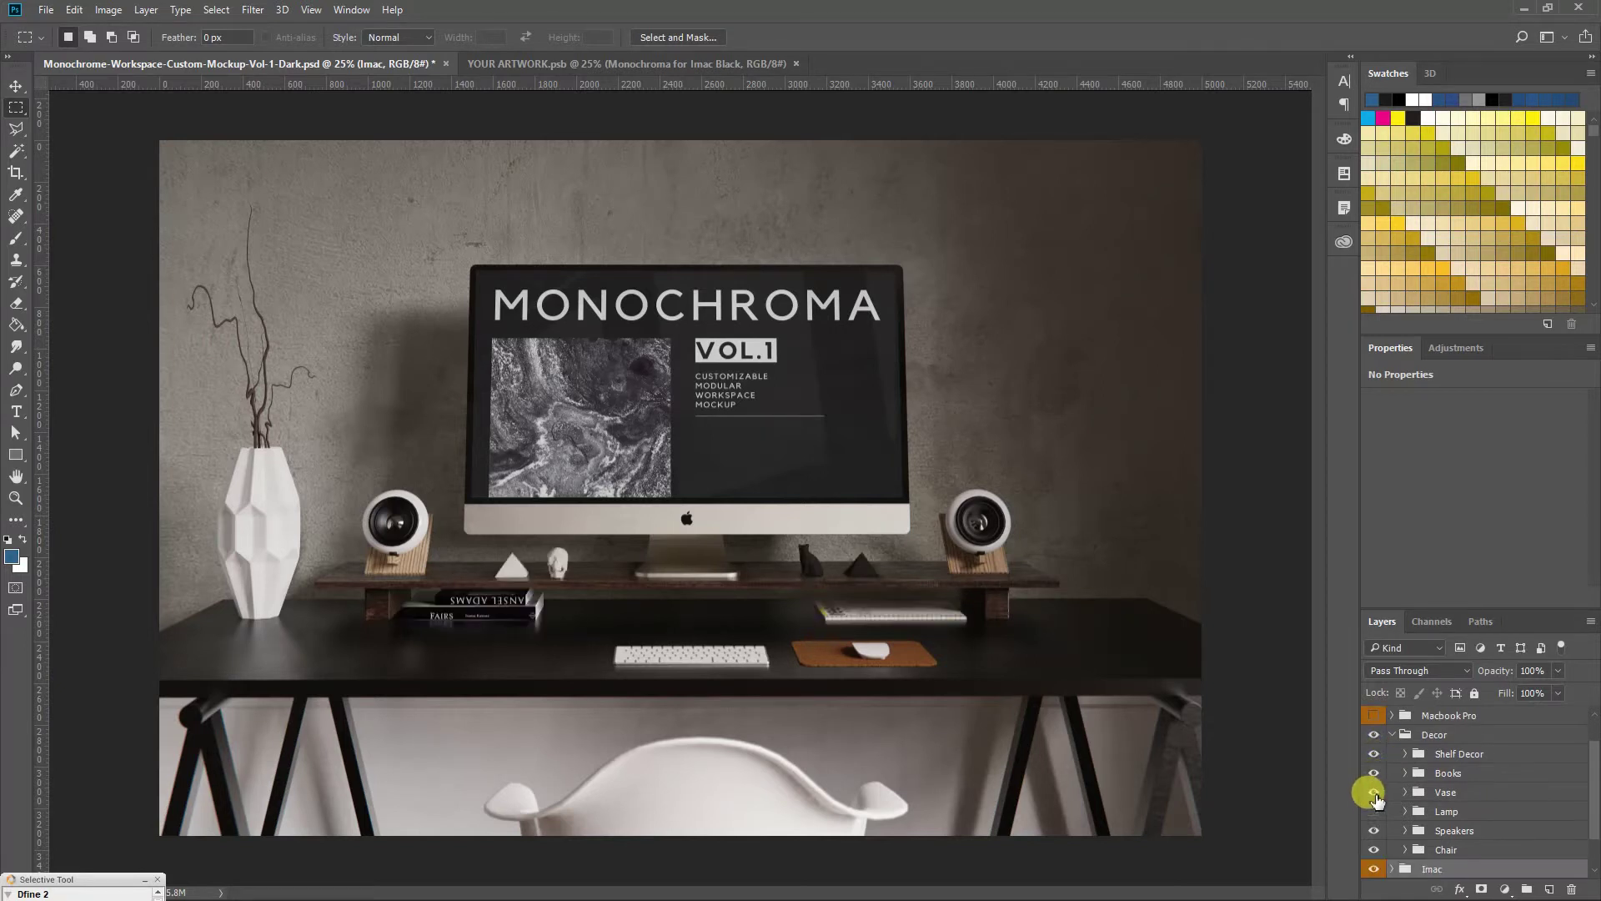
left_click(1374, 812)
scroll(1376, 813, "down", 1)
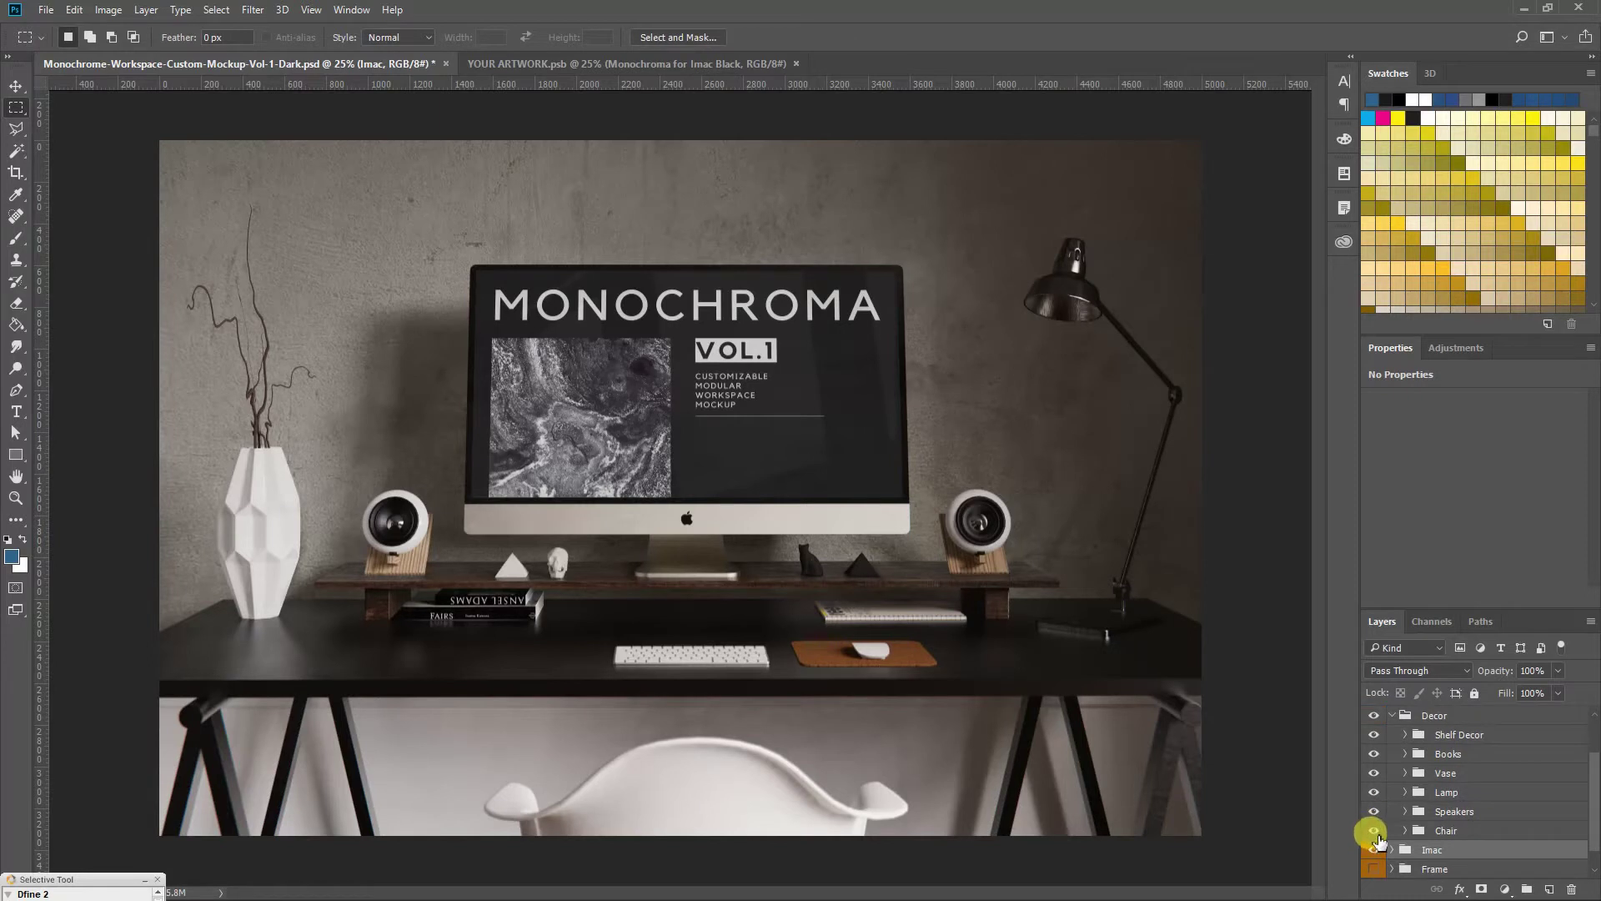
Step: Hide the chair, speakers and lamp, then turn lamp, vase, chair and speakers back on
left_click_drag(1378, 832, 1377, 745)
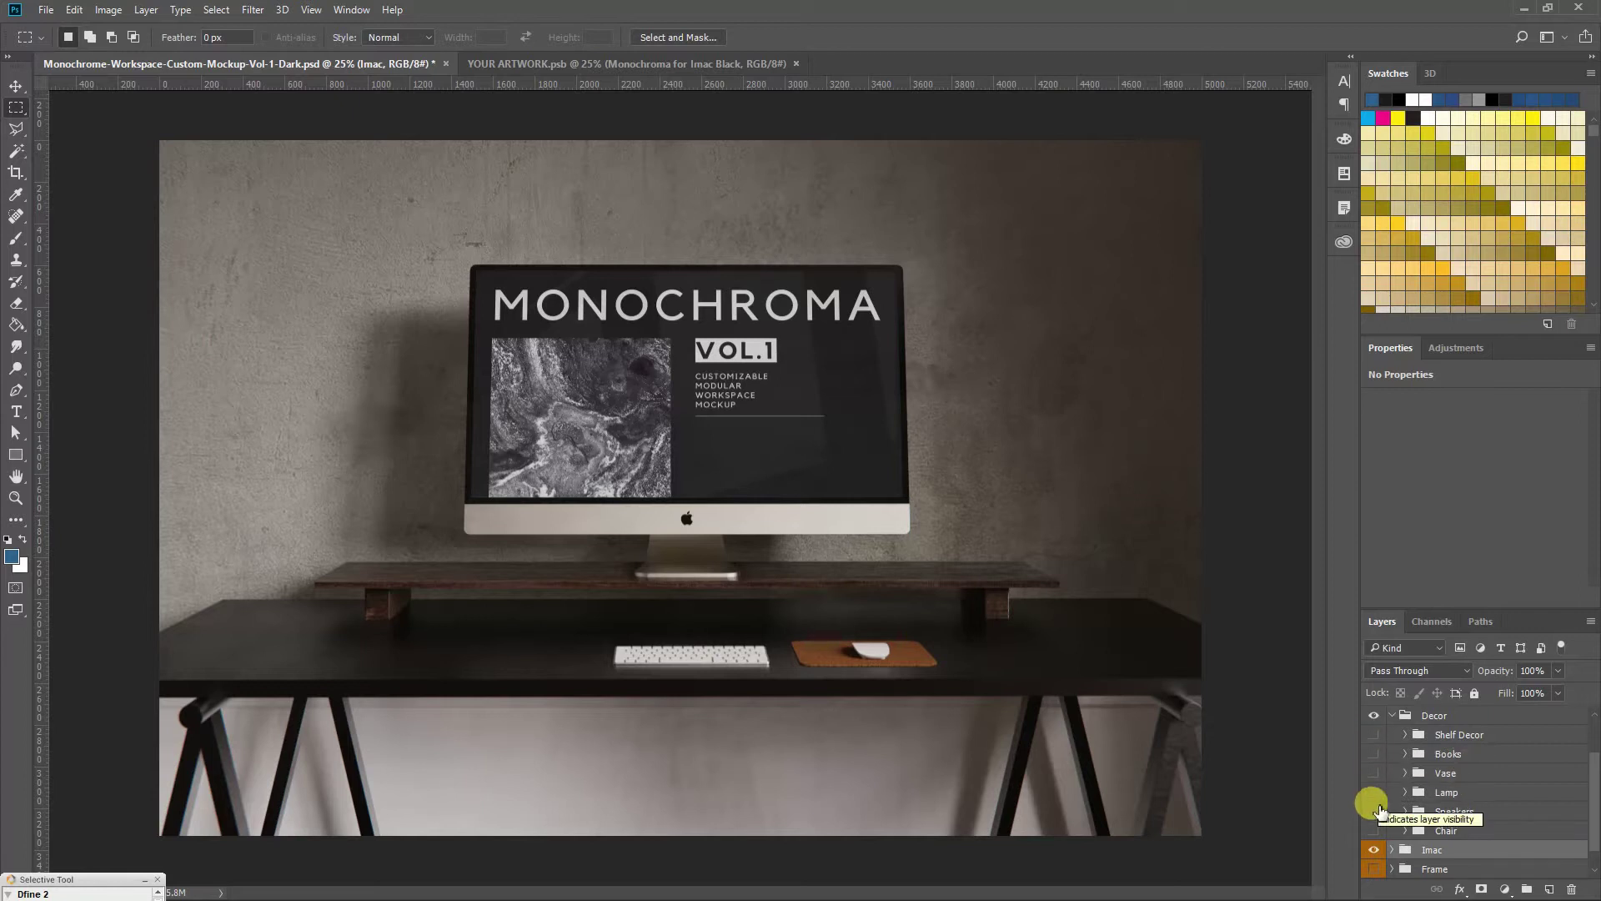
left_click(1374, 792)
left_click(1374, 772)
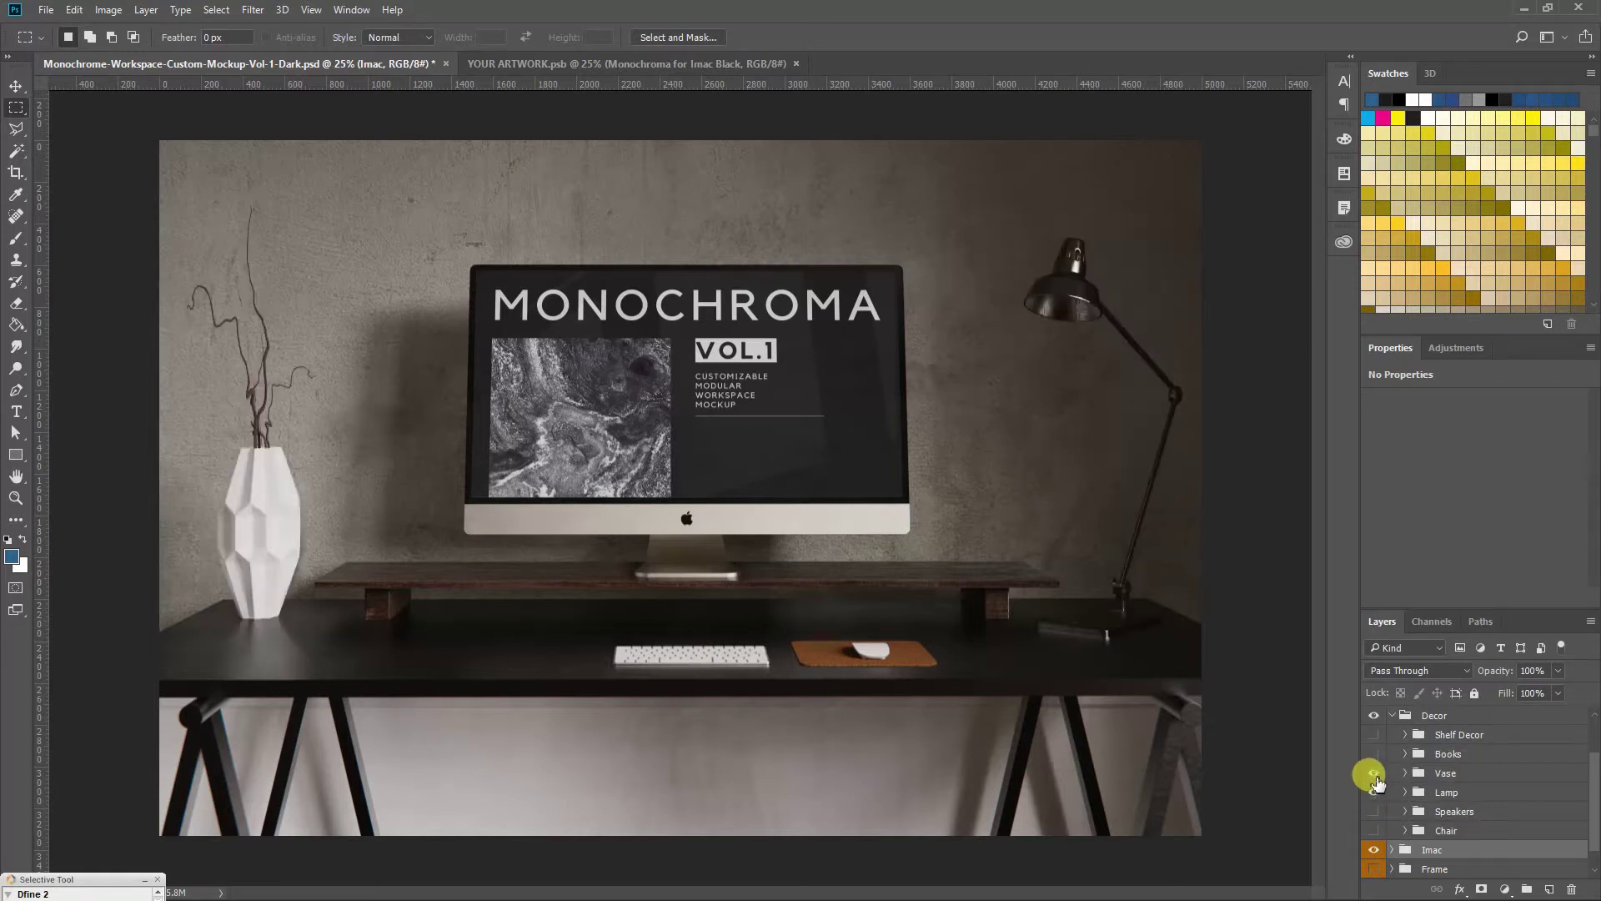
left_click(1374, 831)
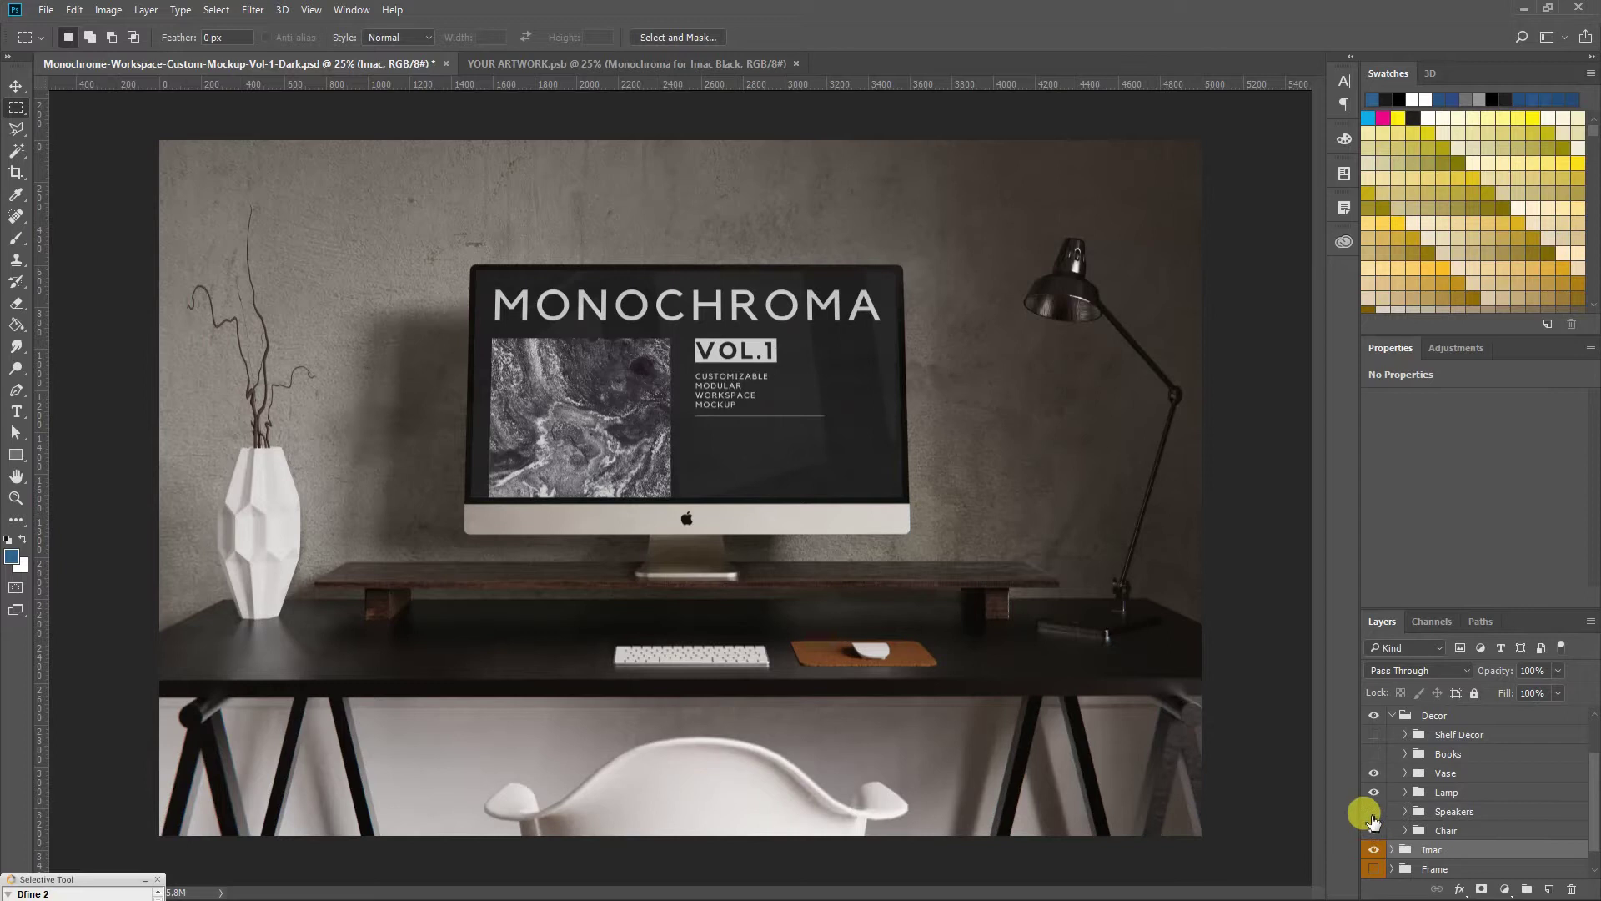
left_click(1373, 811)
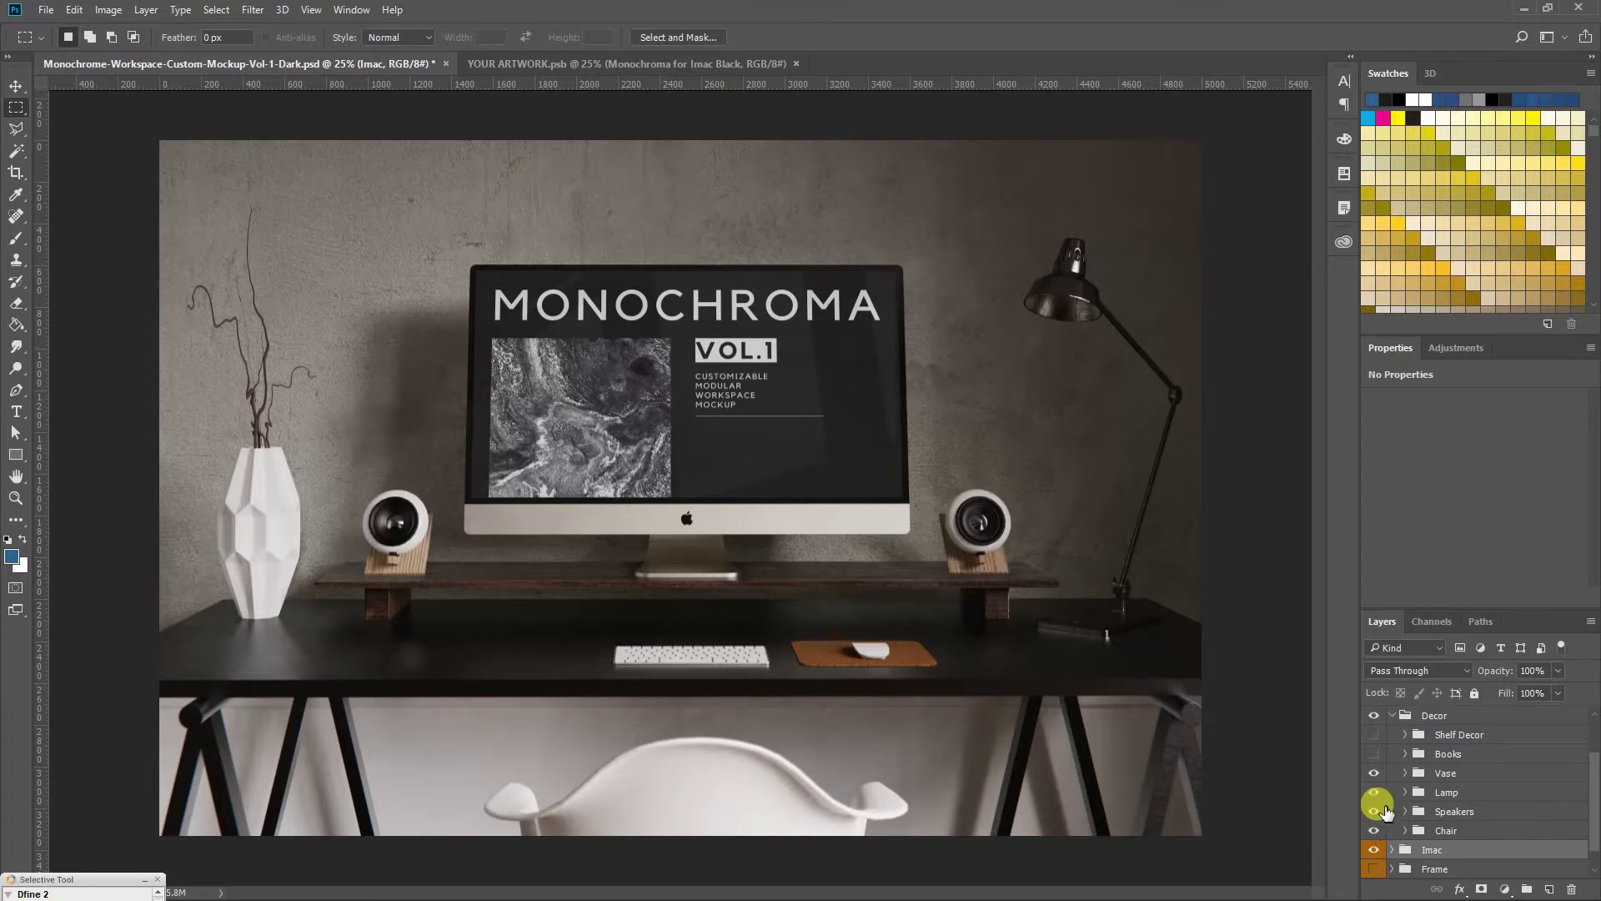
Step: Collapse Decor, preview the framed poster in place of the iMac, then restore the iMac
left_click(1392, 714)
left_click(1374, 794)
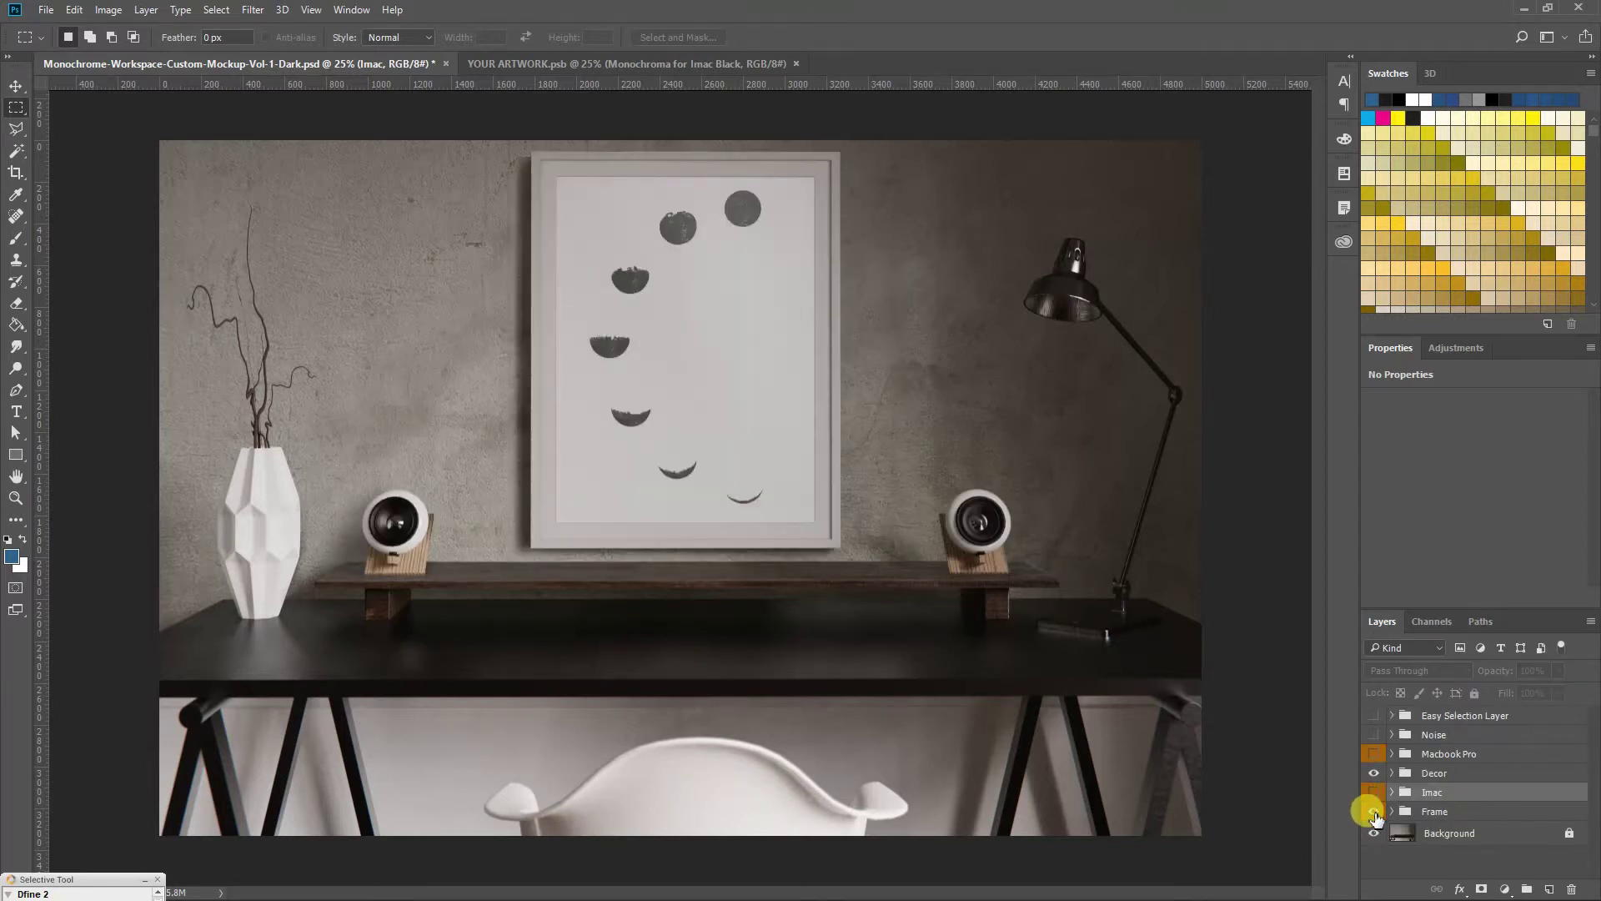
left_click(1375, 813)
left_click(1374, 754)
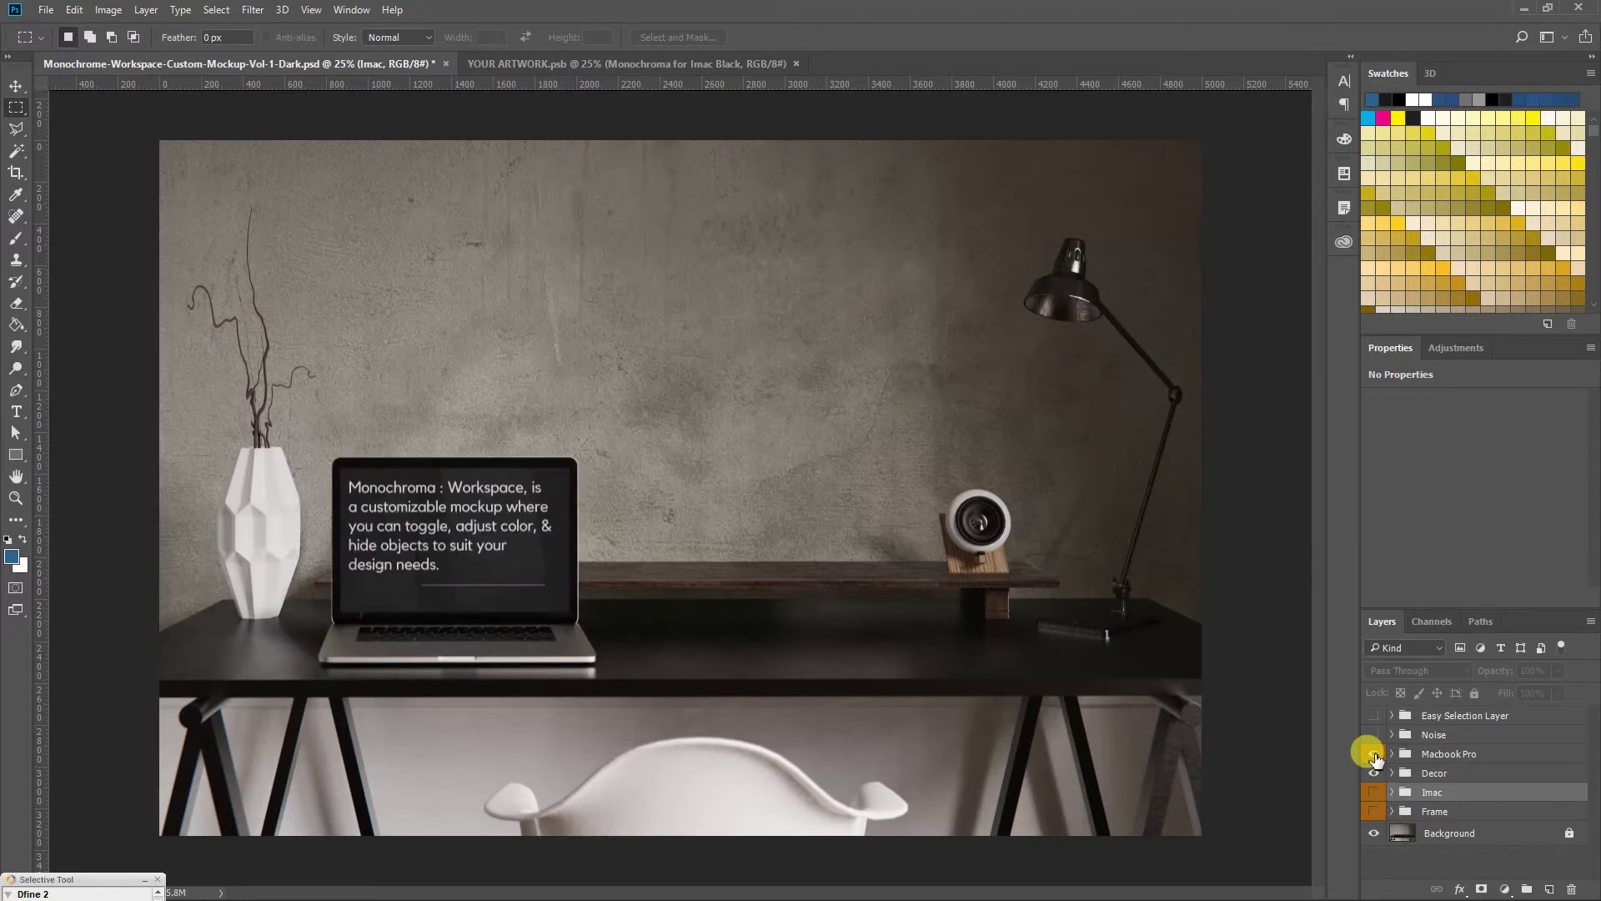
left_click(1374, 792)
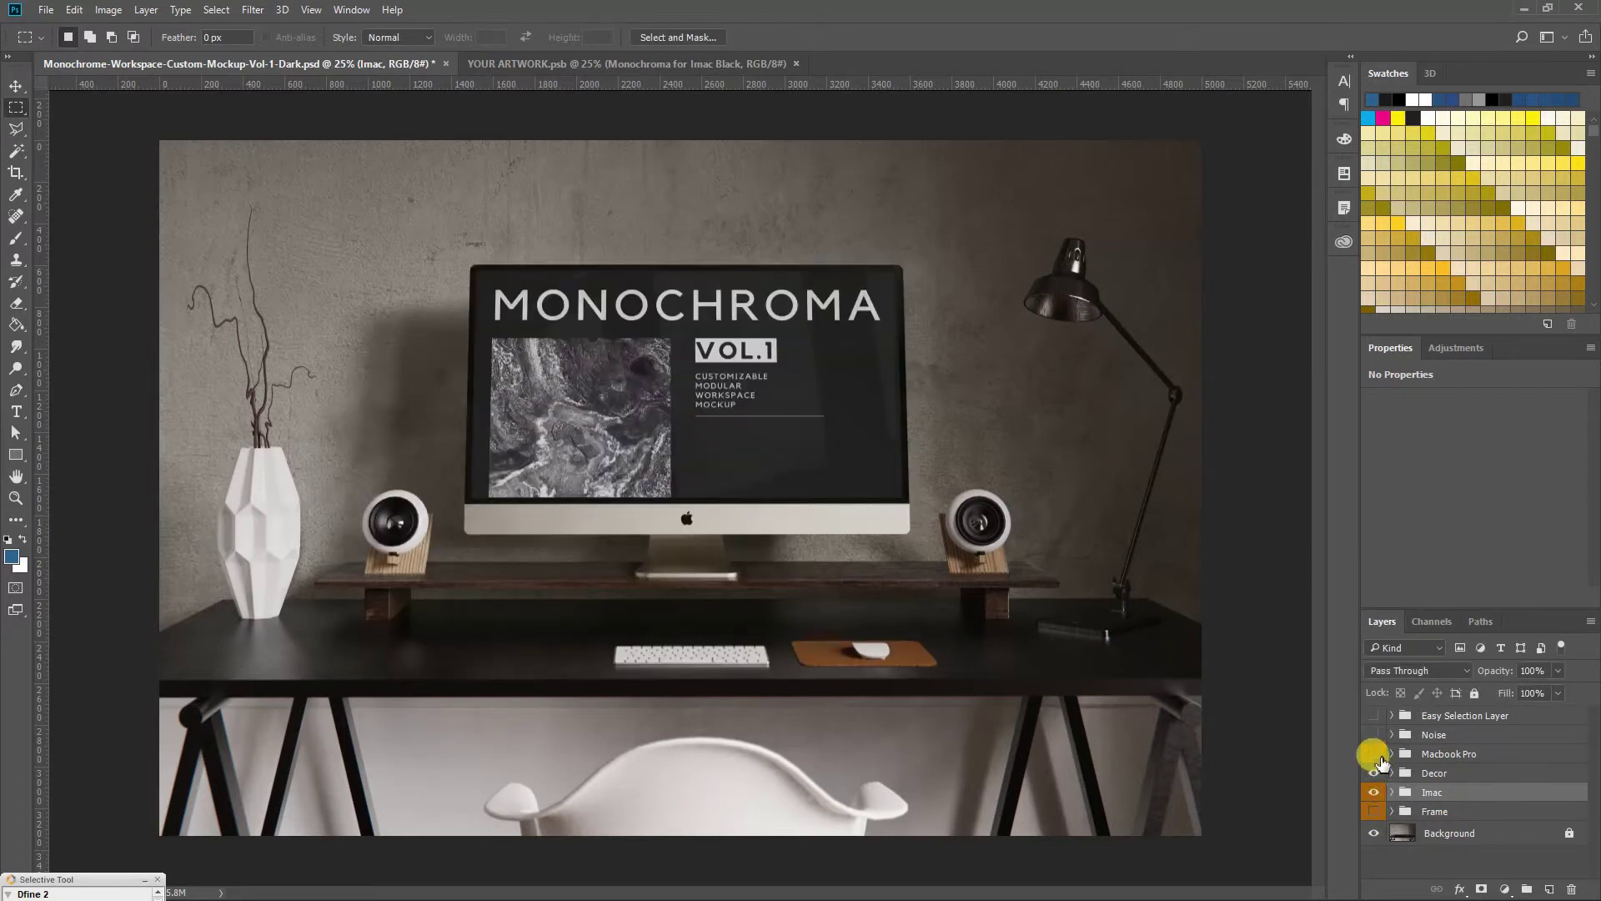
Step: Preview the MacBook and framed poster alongside the iMac, then hide both again
left_click(1373, 754)
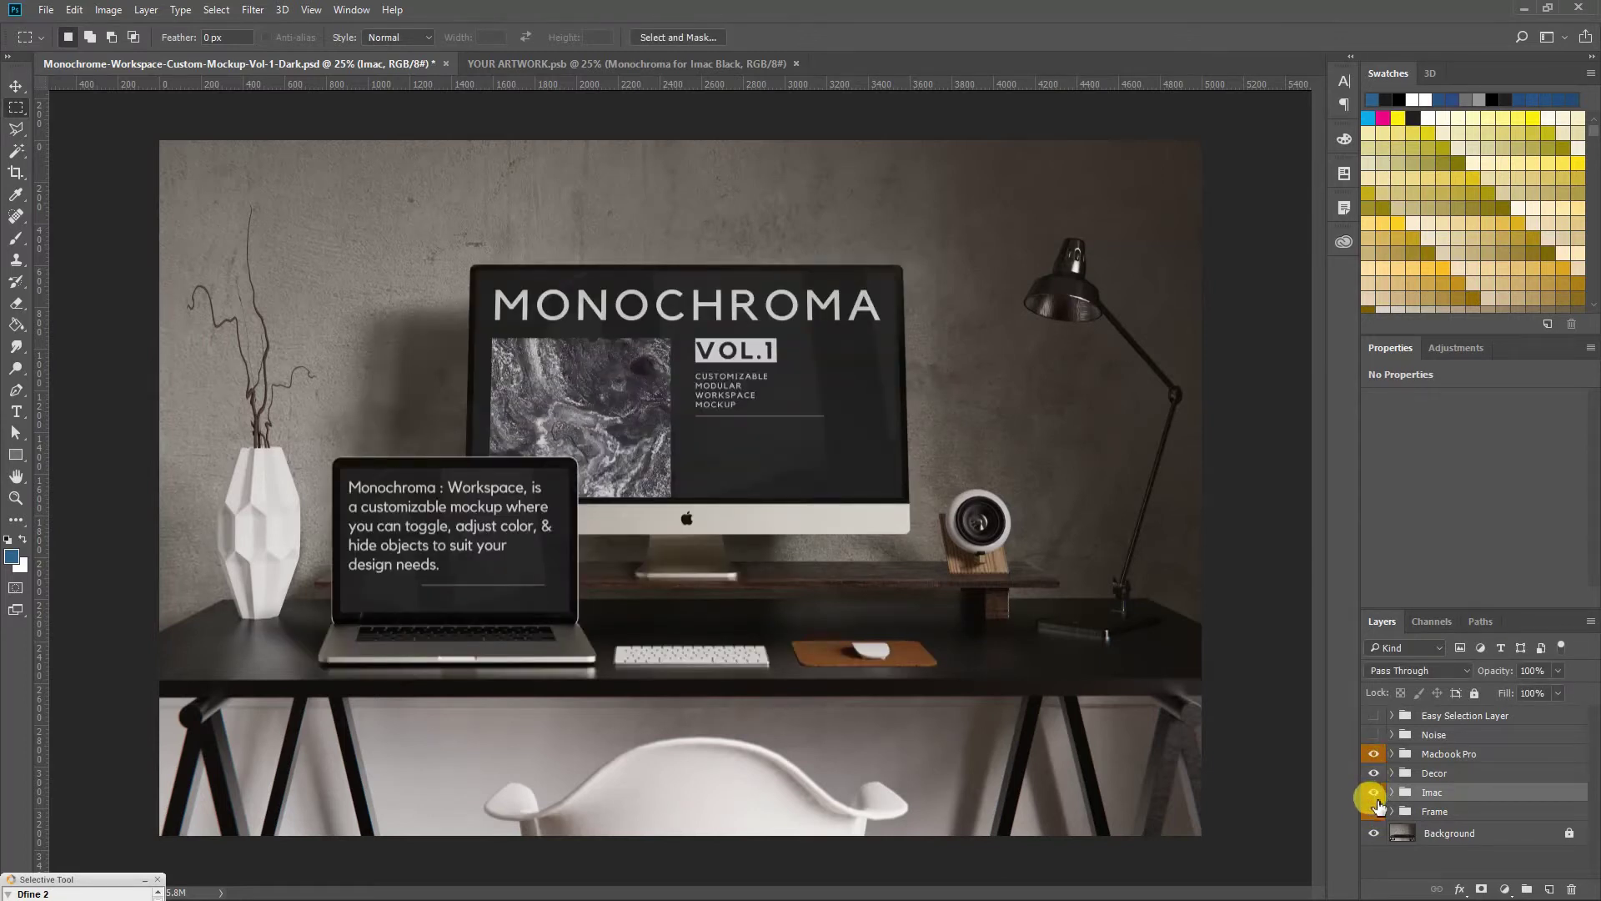
left_click(1374, 811)
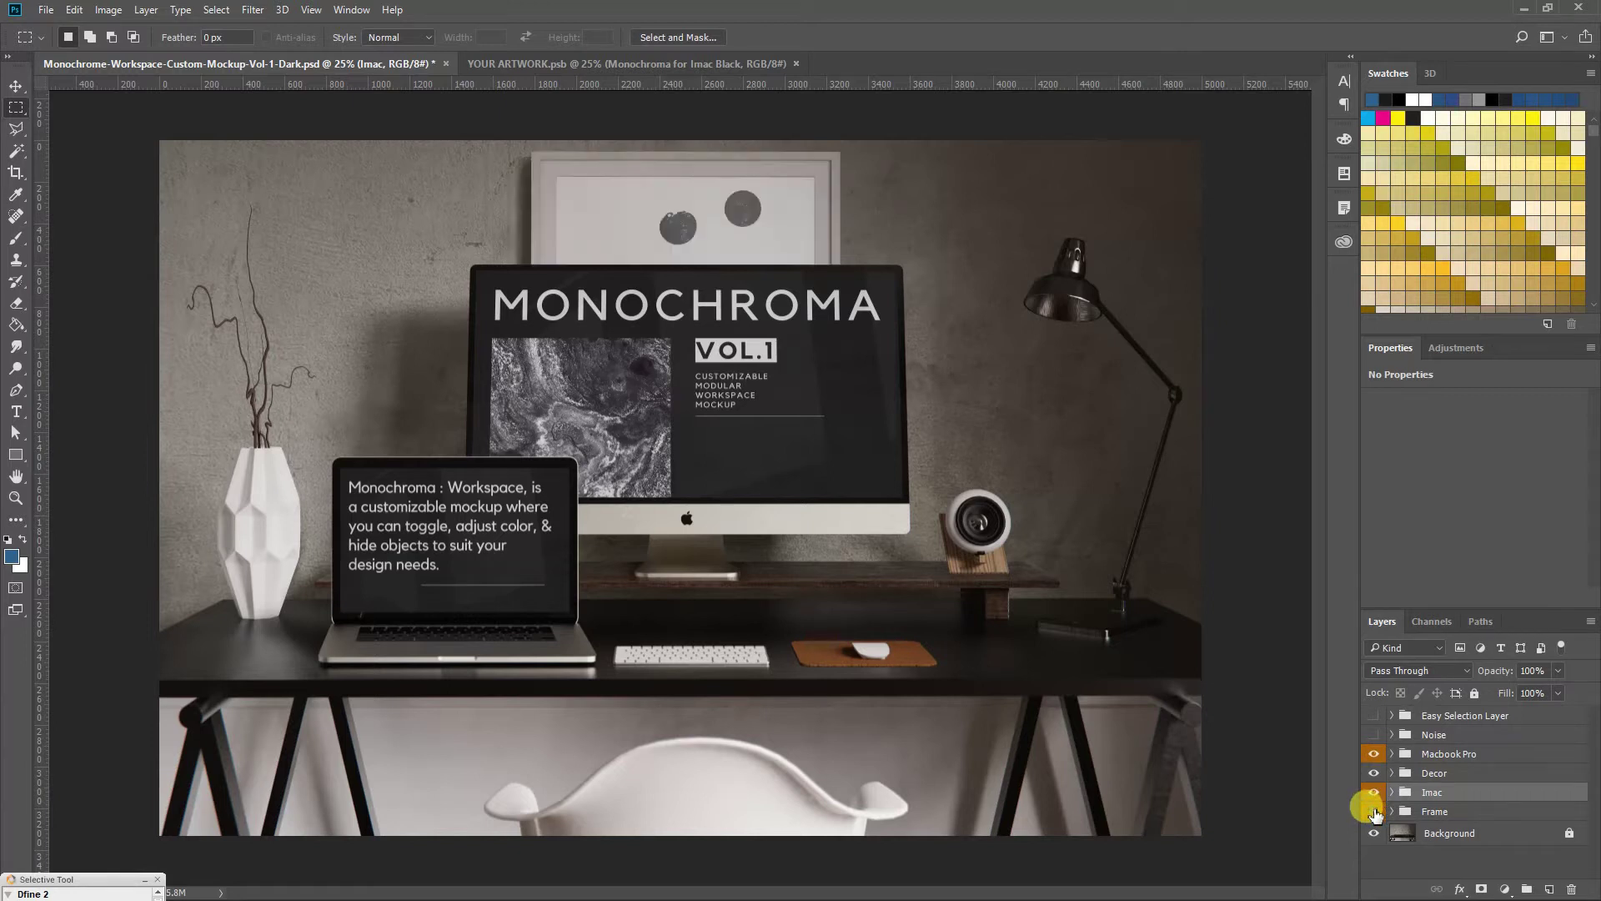
left_click(1374, 812)
left_click(1373, 754)
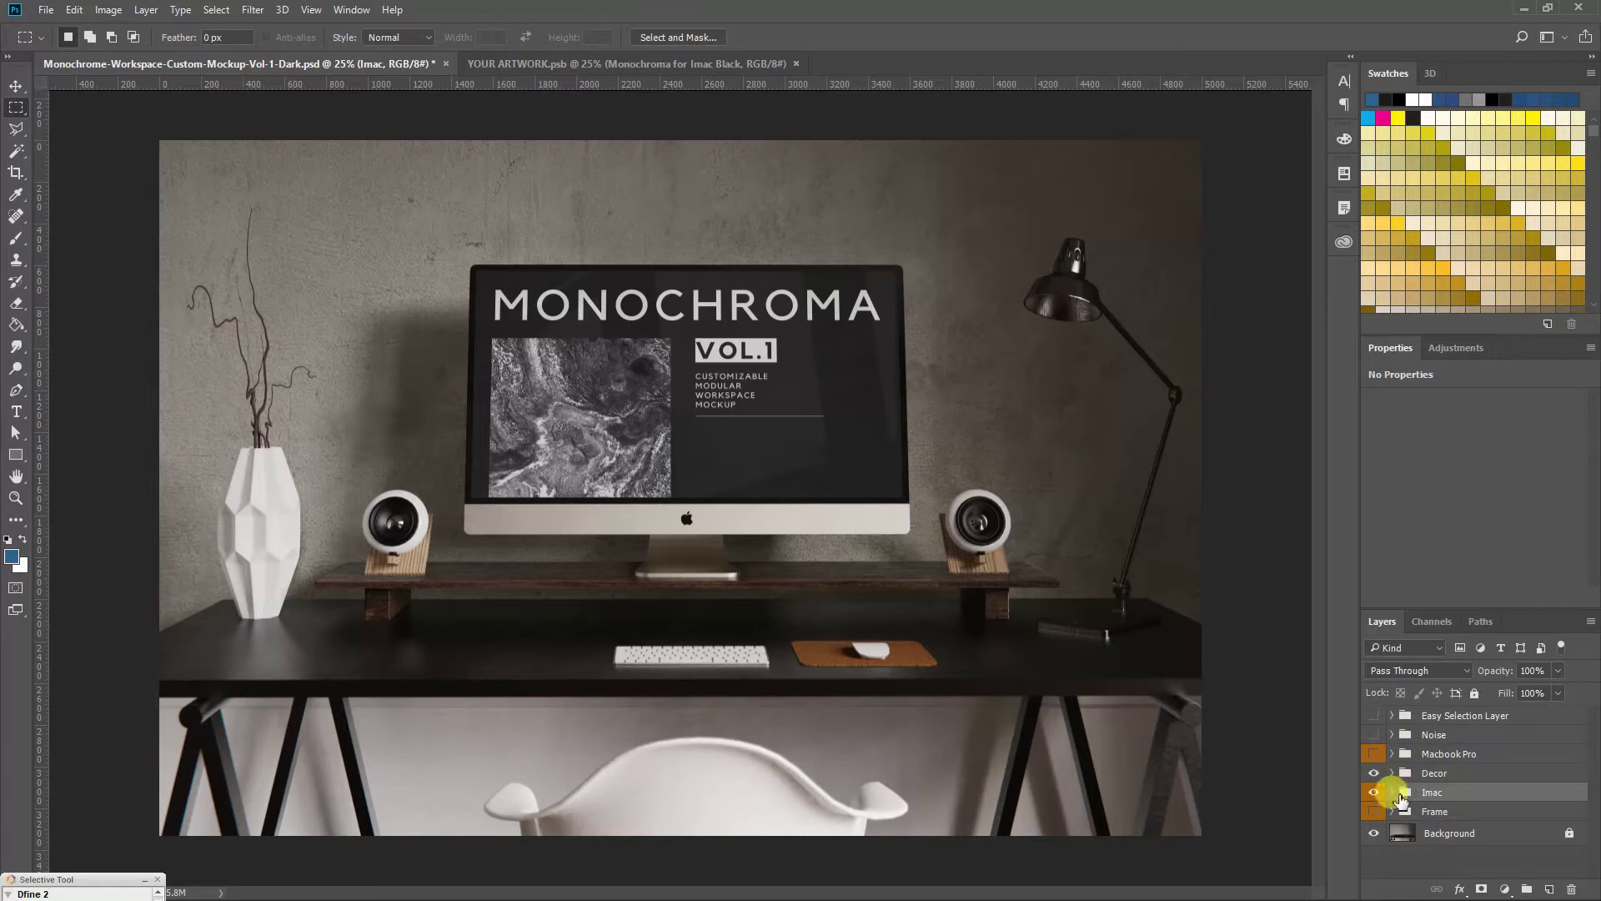
Step: Open the YOUR ARTWORK HERE (IMAC) smart object and hide its Monochroma artwork layer
left_click(1392, 792)
scroll(1405, 788, "down", 1)
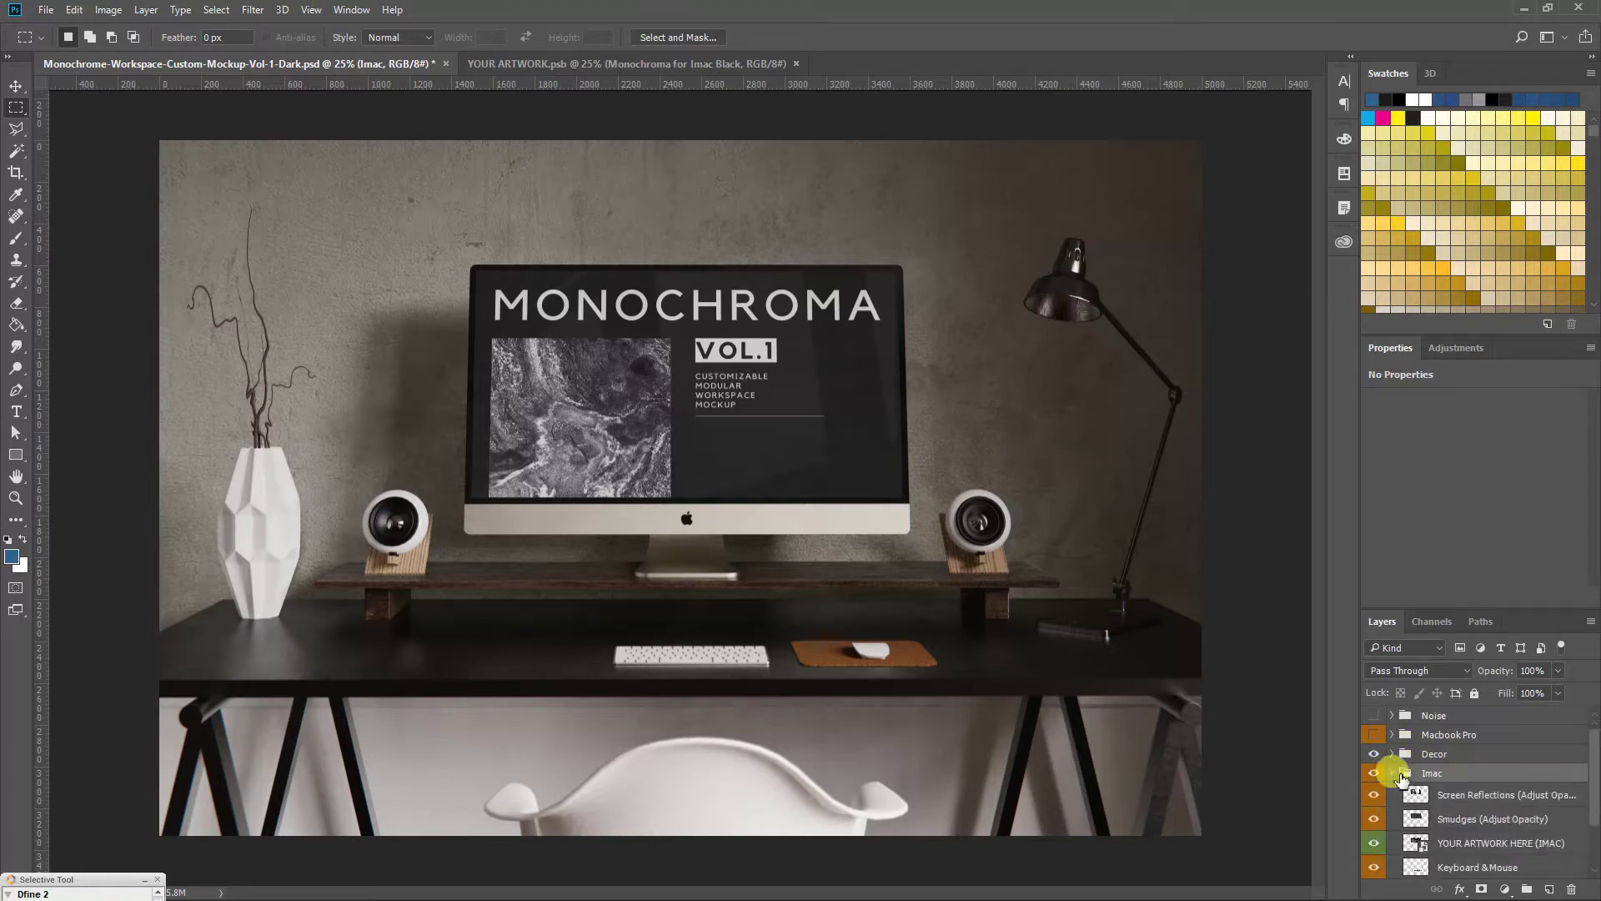
scroll(1407, 784, "down", 1)
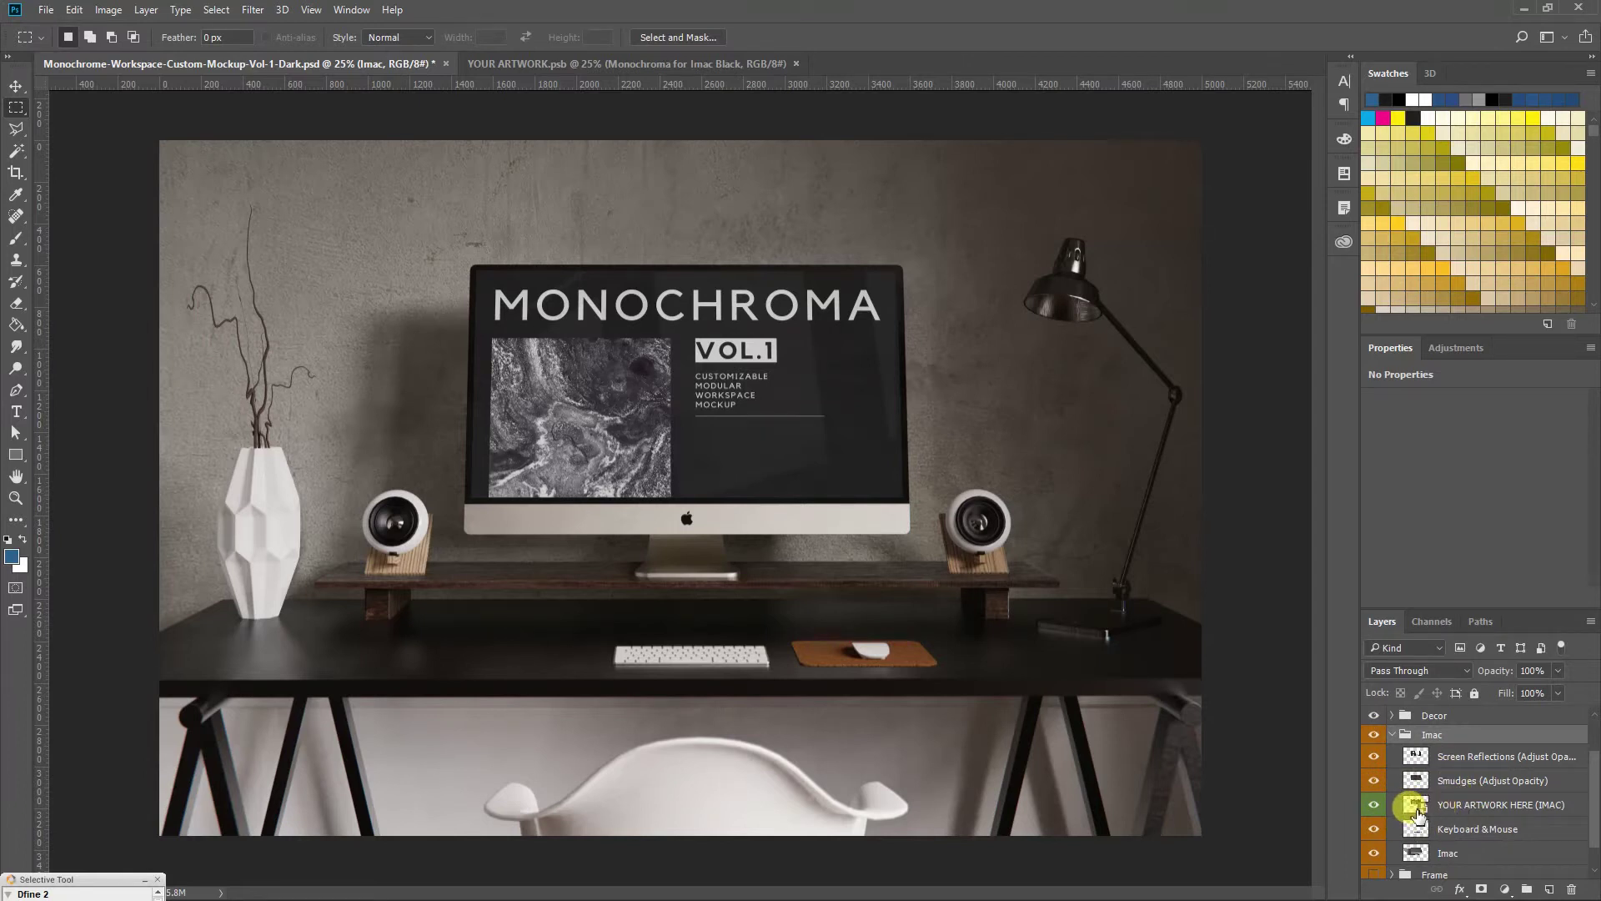
double_click(1418, 805)
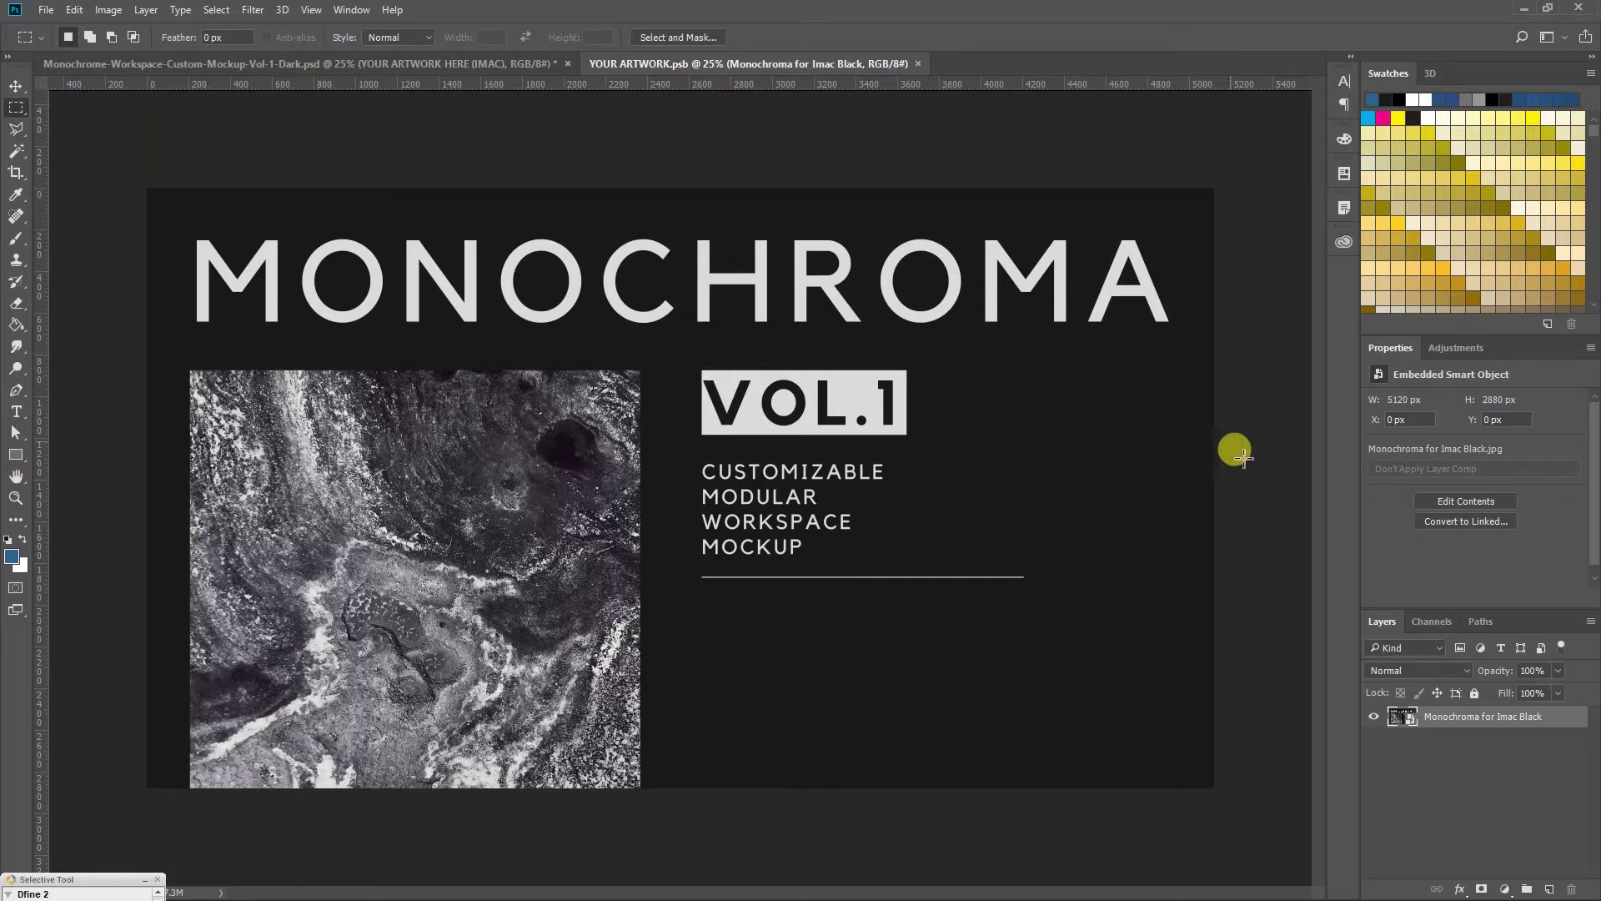
left_click(1373, 719)
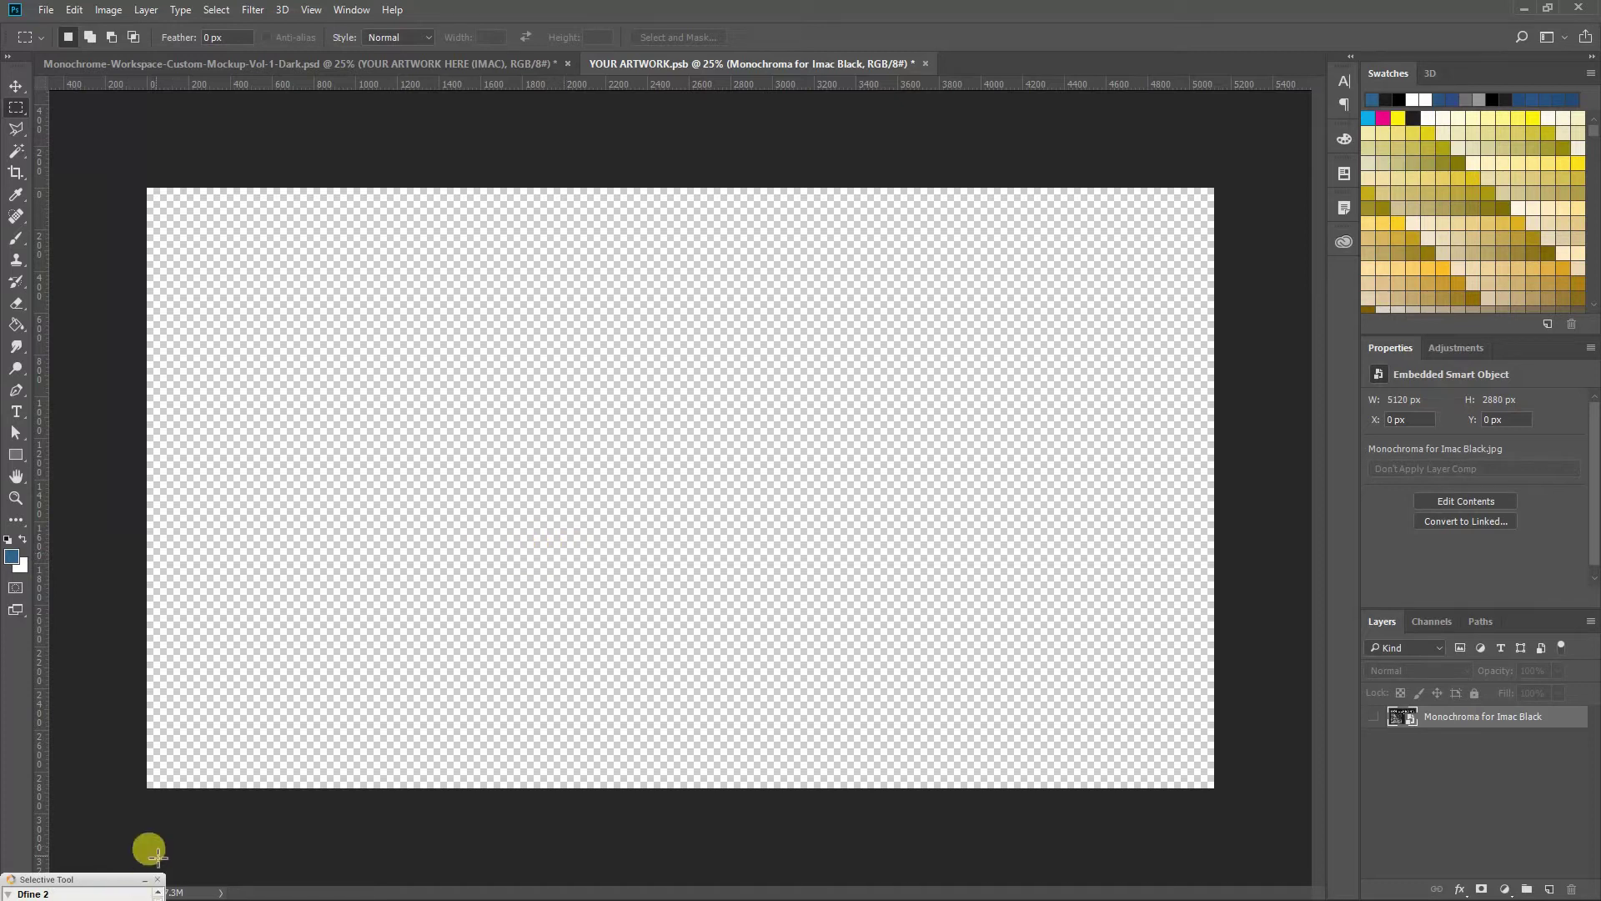
Step: Drag Monochroma for IMAC dummy-01.jpg from the Dummy Display folder onto the Photoshop canvas
key("super")
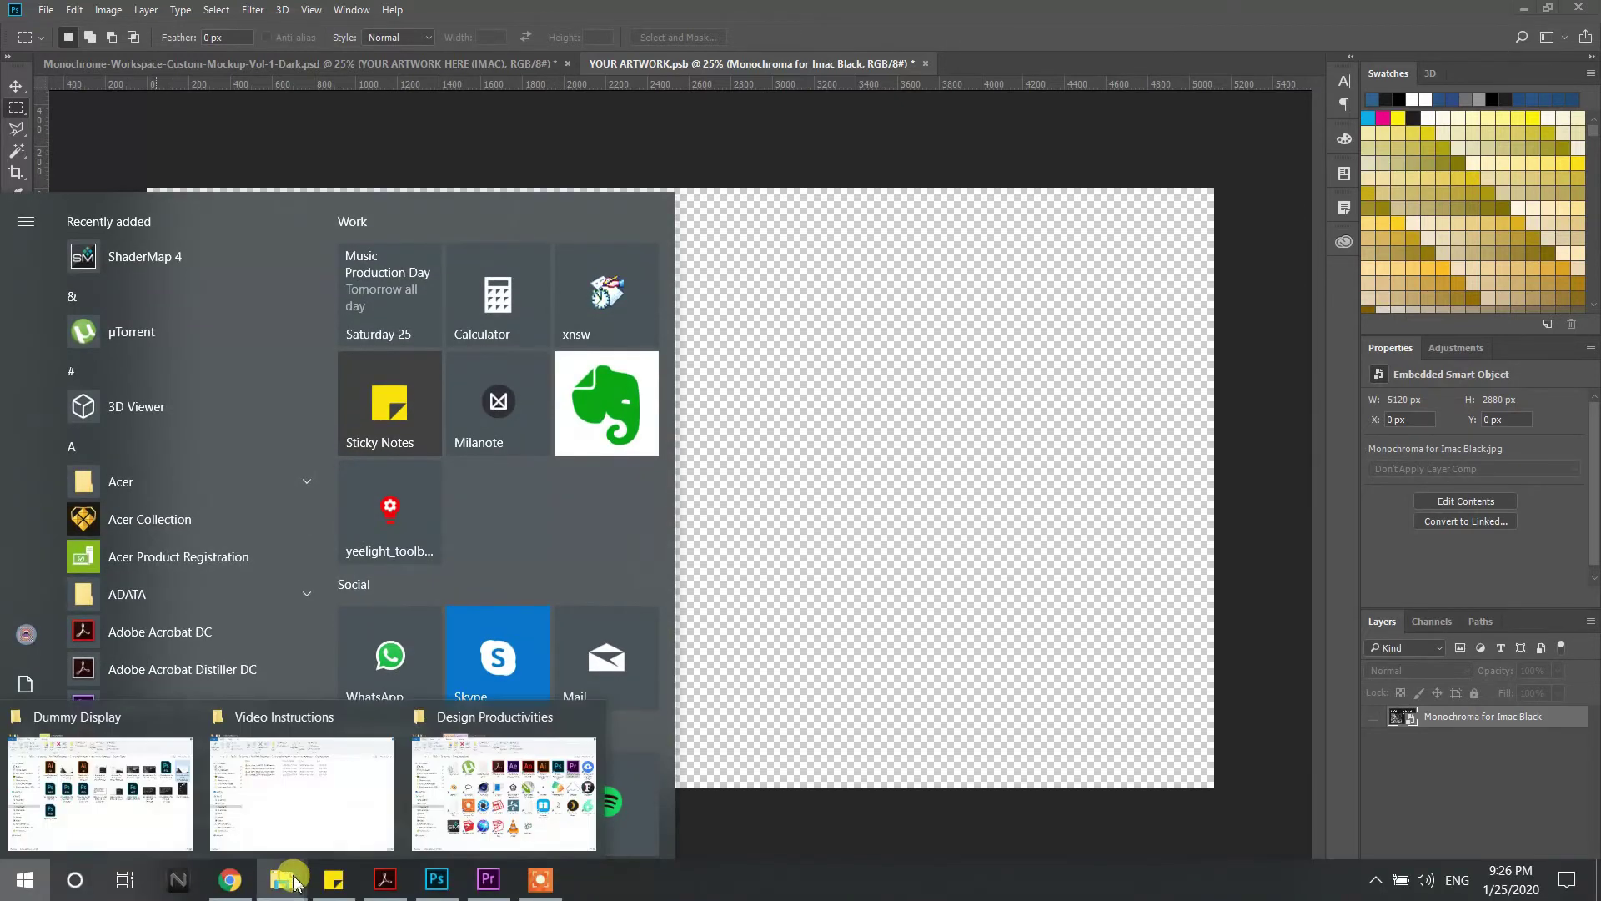
left_click(160, 808)
mouse_move(678, 43)
left_mouse_down()
mouse_move(696, 156)
mouse_move(549, 498)
left_mouse_up()
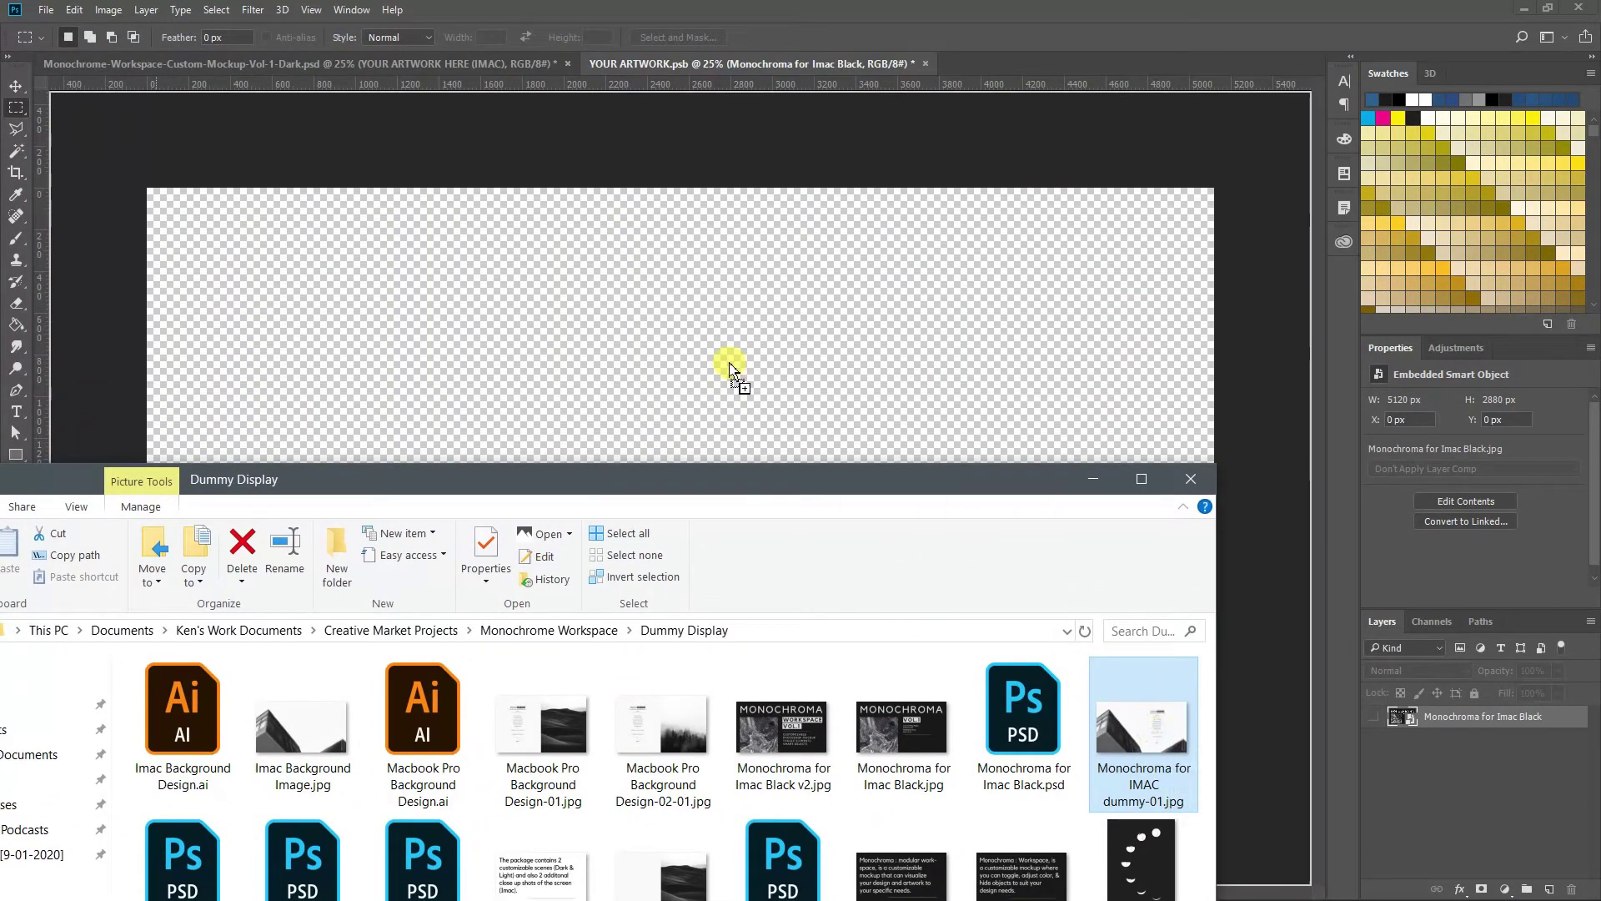
left_click_drag(1153, 738, 734, 360)
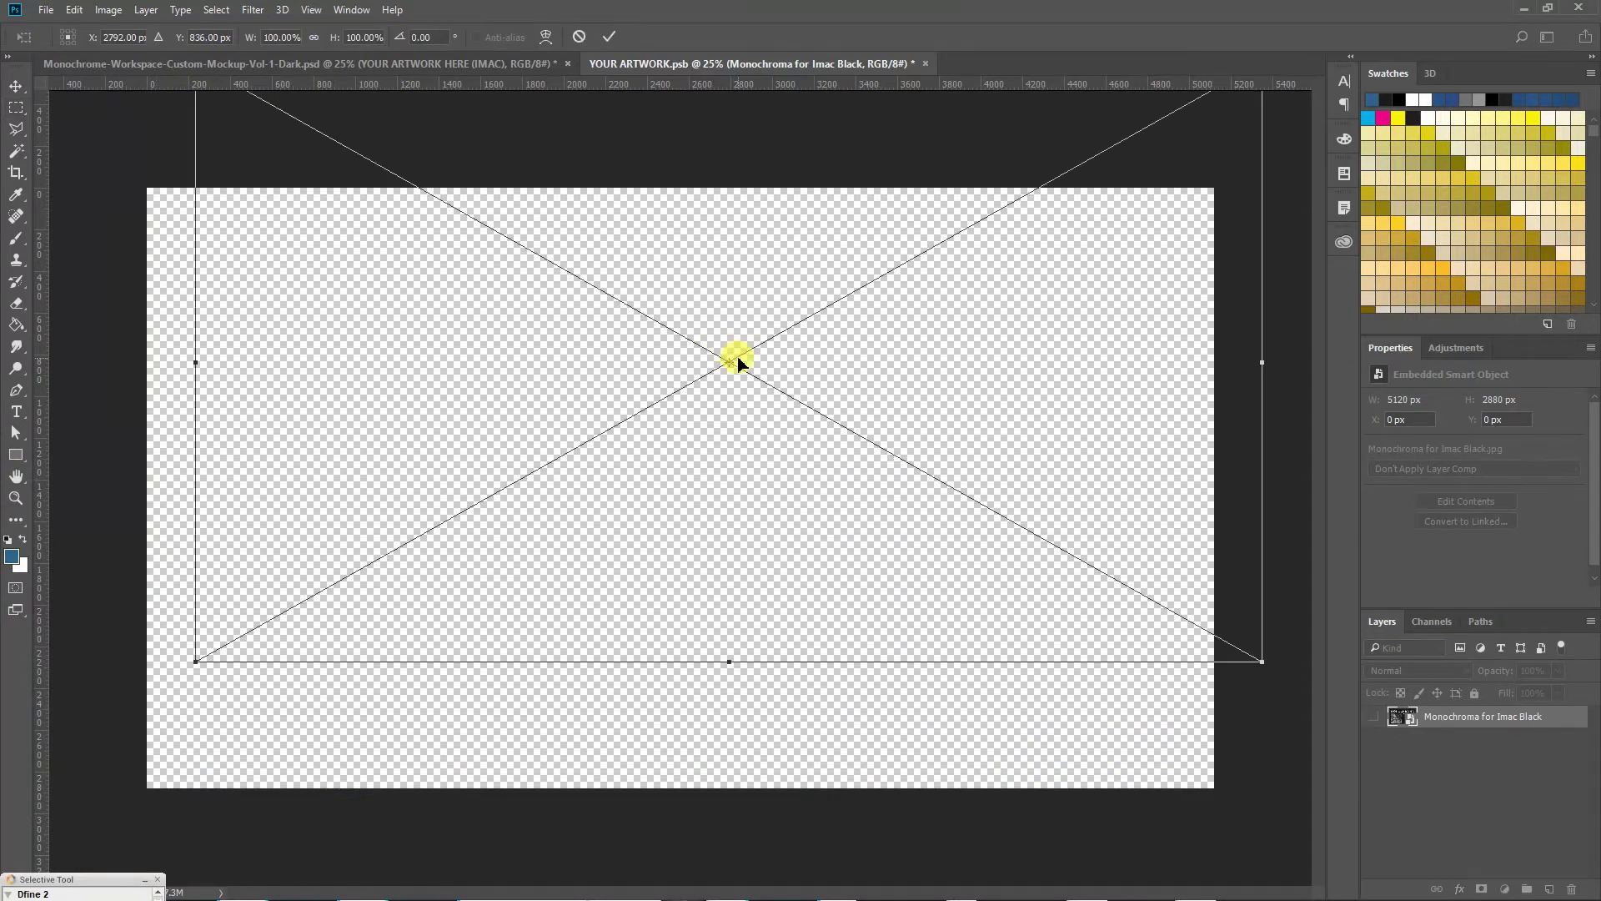
Step: Position the placed dummy image to fill the screen canvas and commit the placement
mouse_move(682, 294)
left_mouse_down()
mouse_move(689, 357)
mouse_move(632, 370)
left_mouse_up()
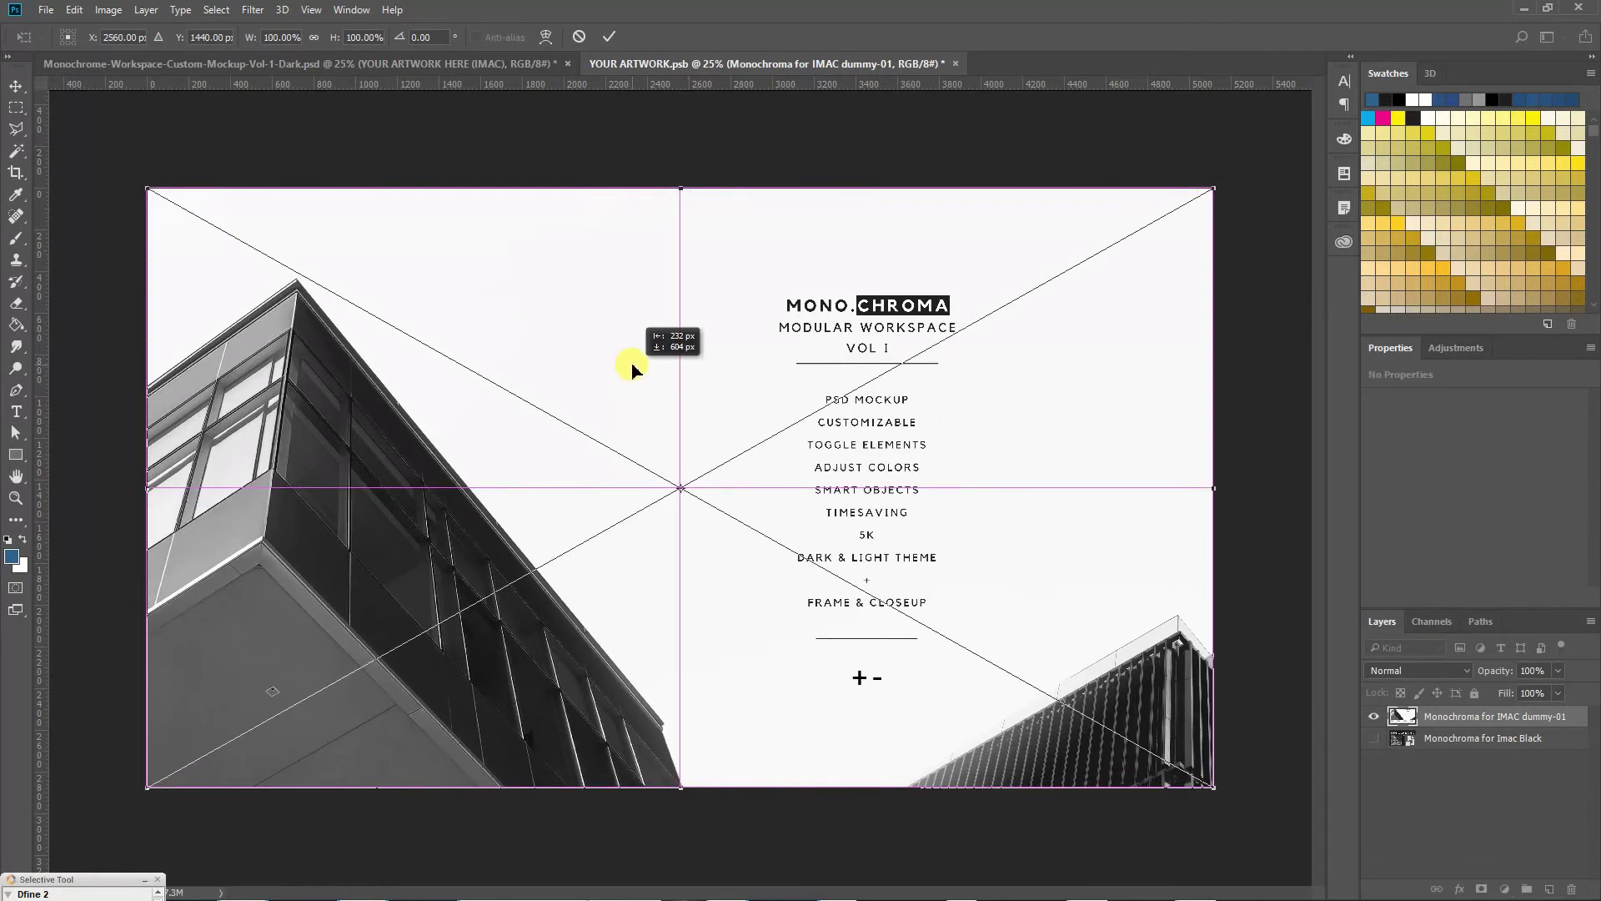
key("l")
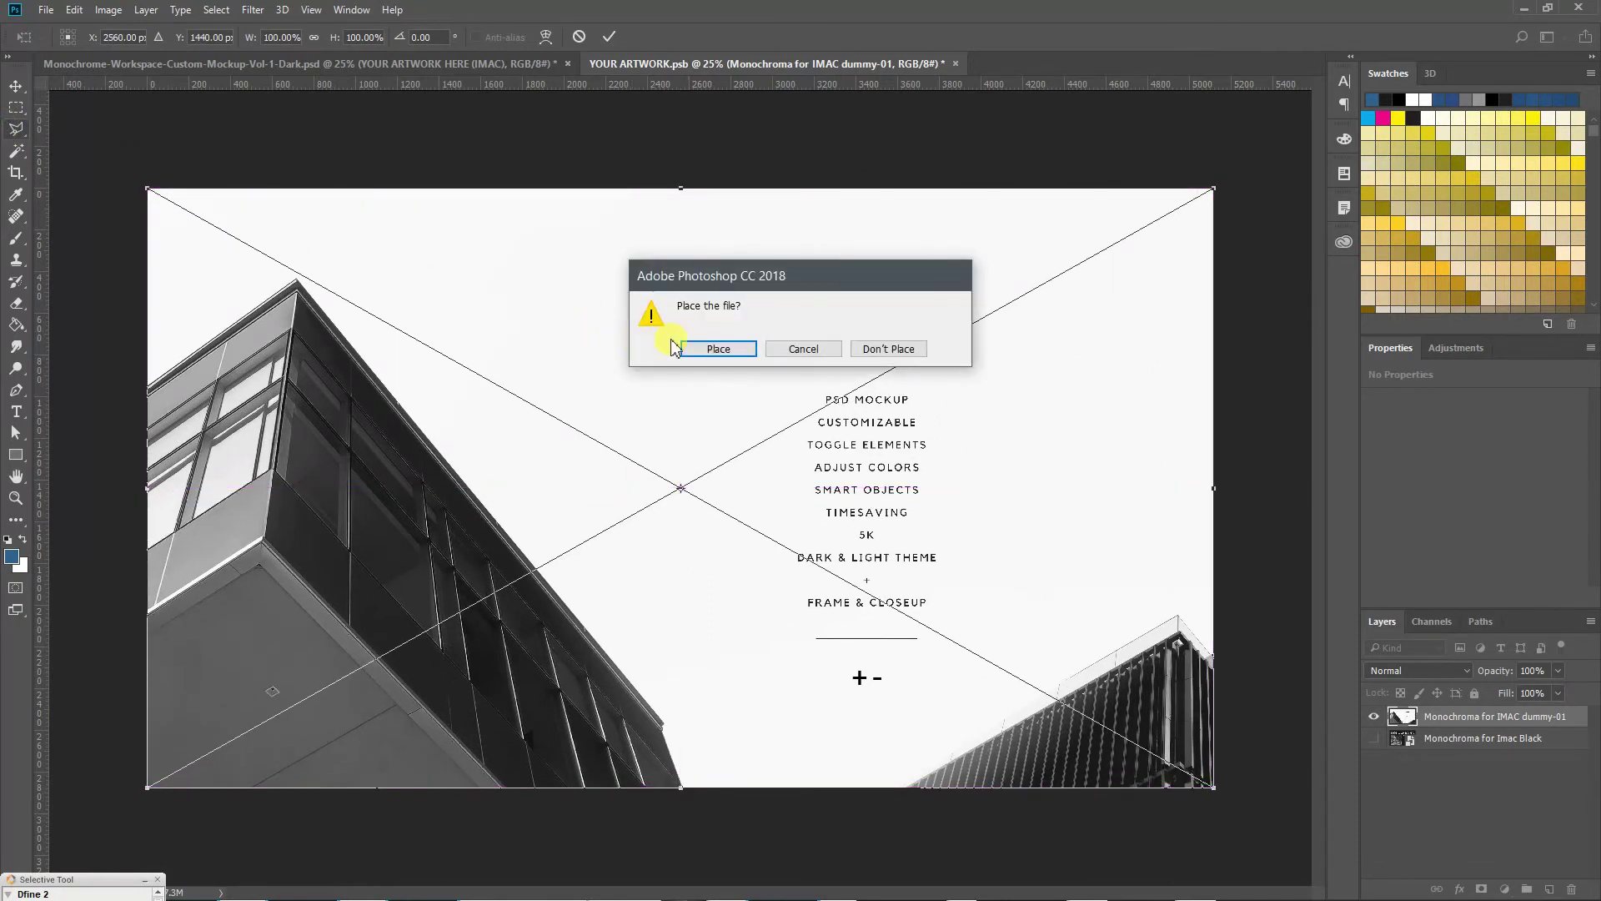
left_click(680, 349)
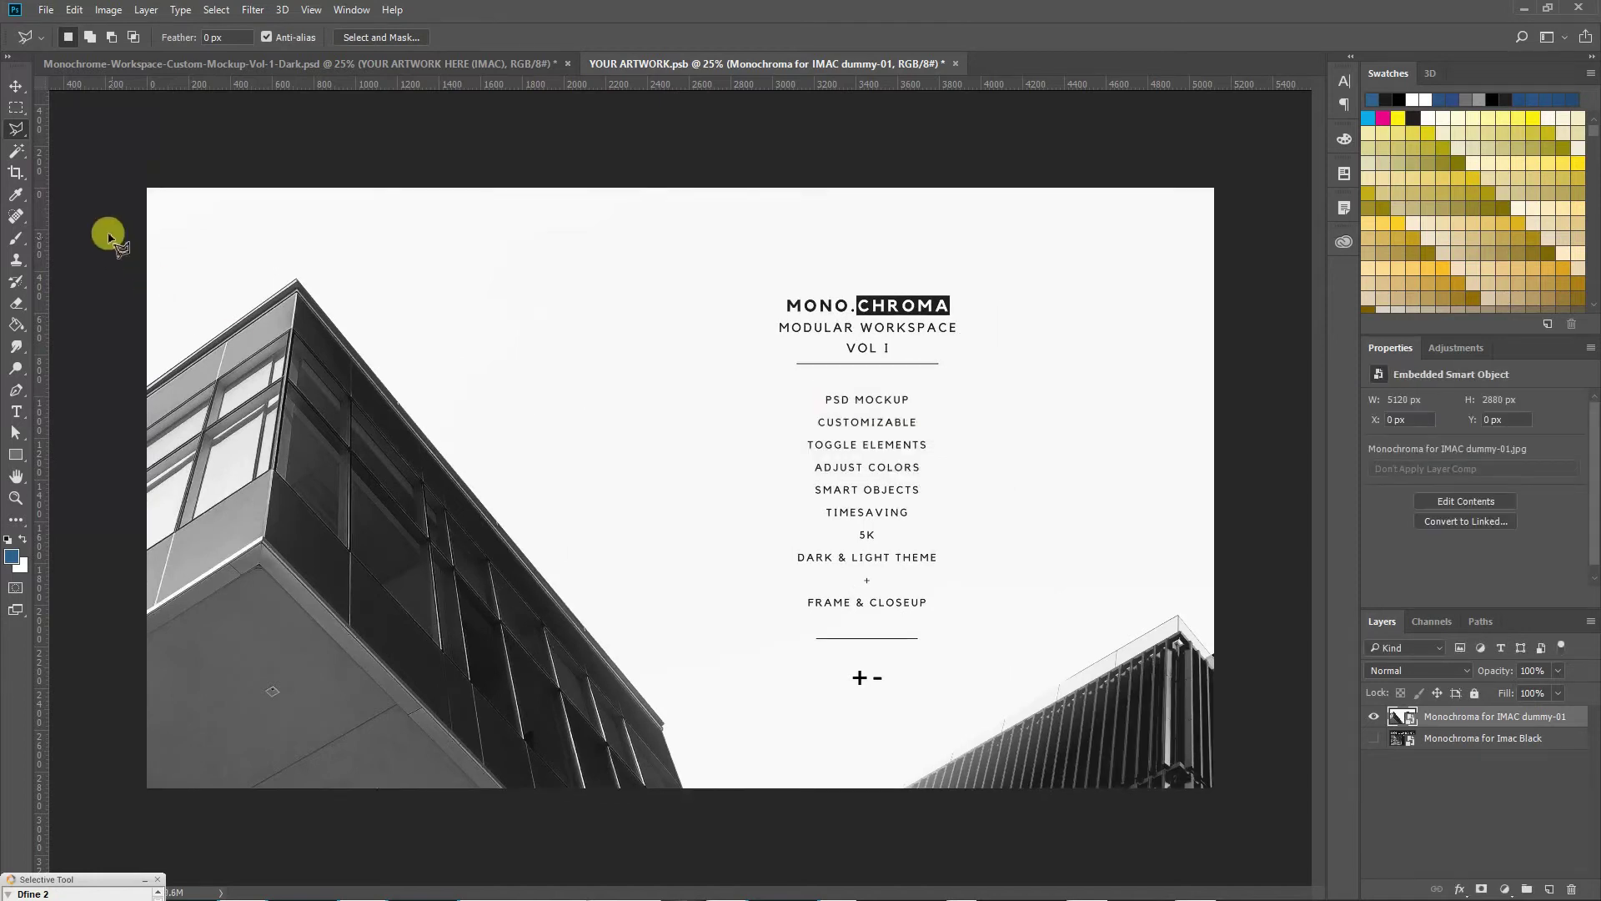
Step: Save YOUR ARTWORK.psb and close it to return to the mockup document
left_click(46, 10)
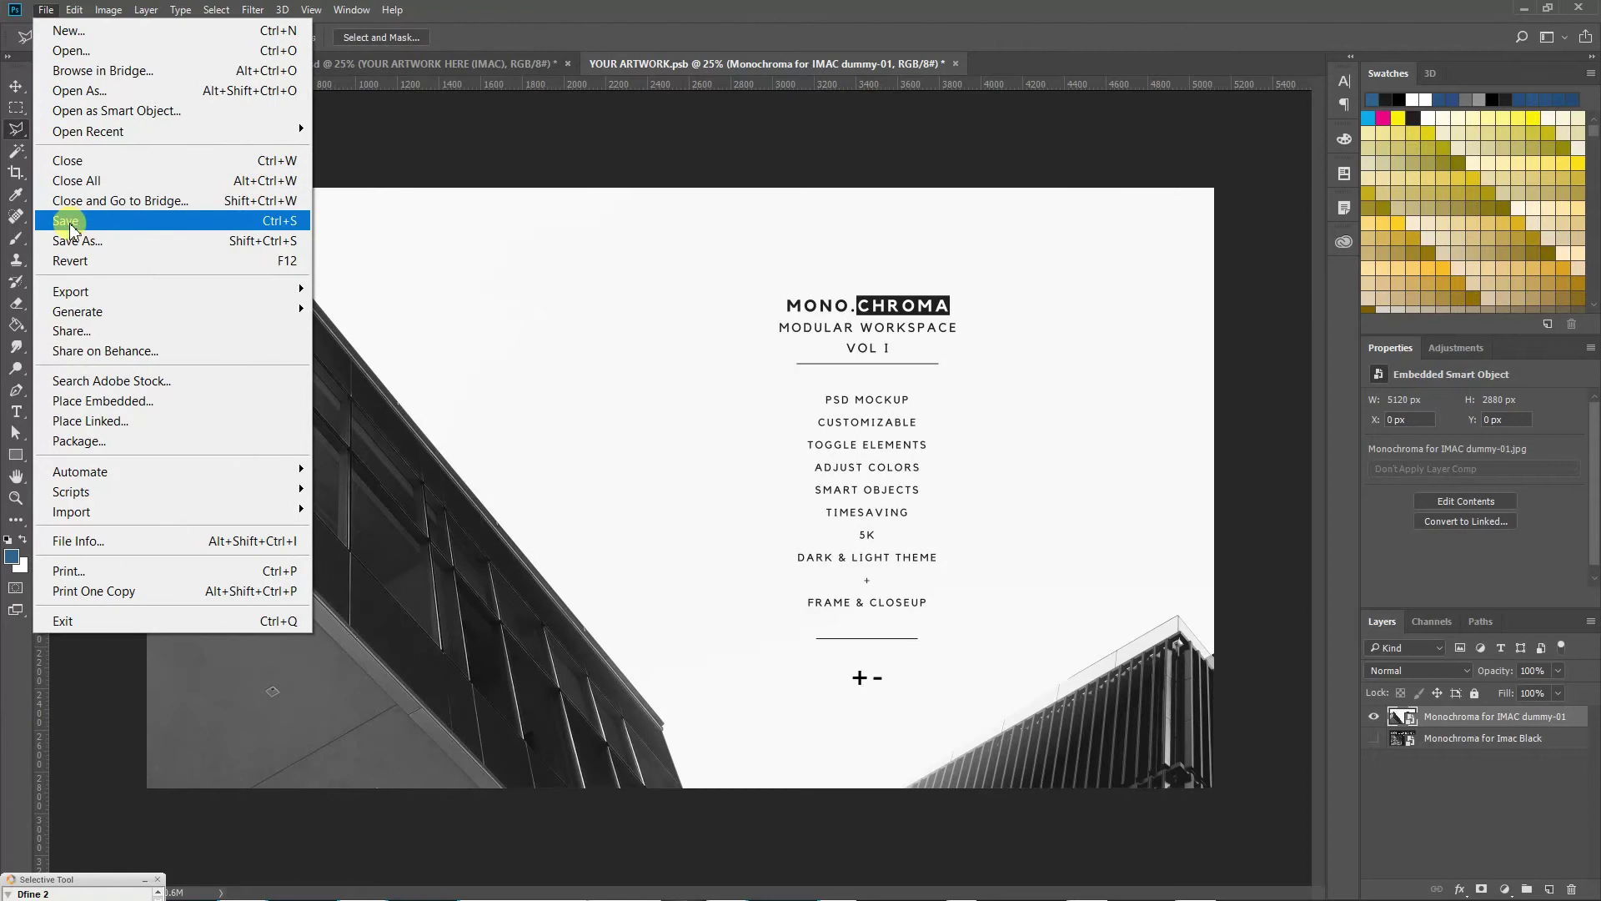
left_click(110, 227)
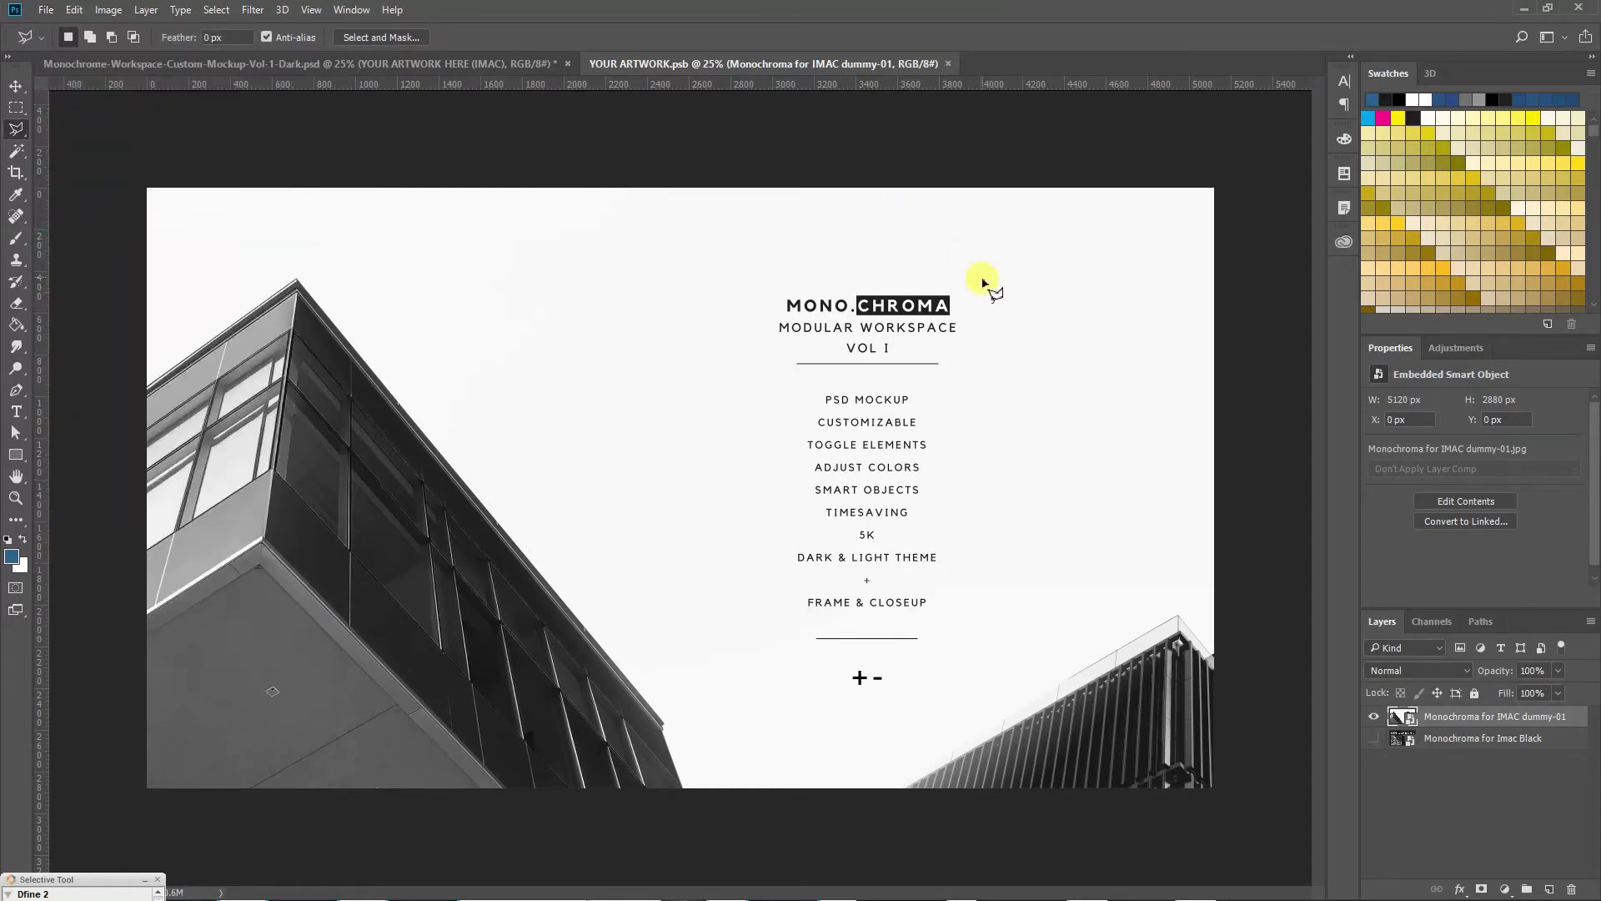
left_click(949, 64)
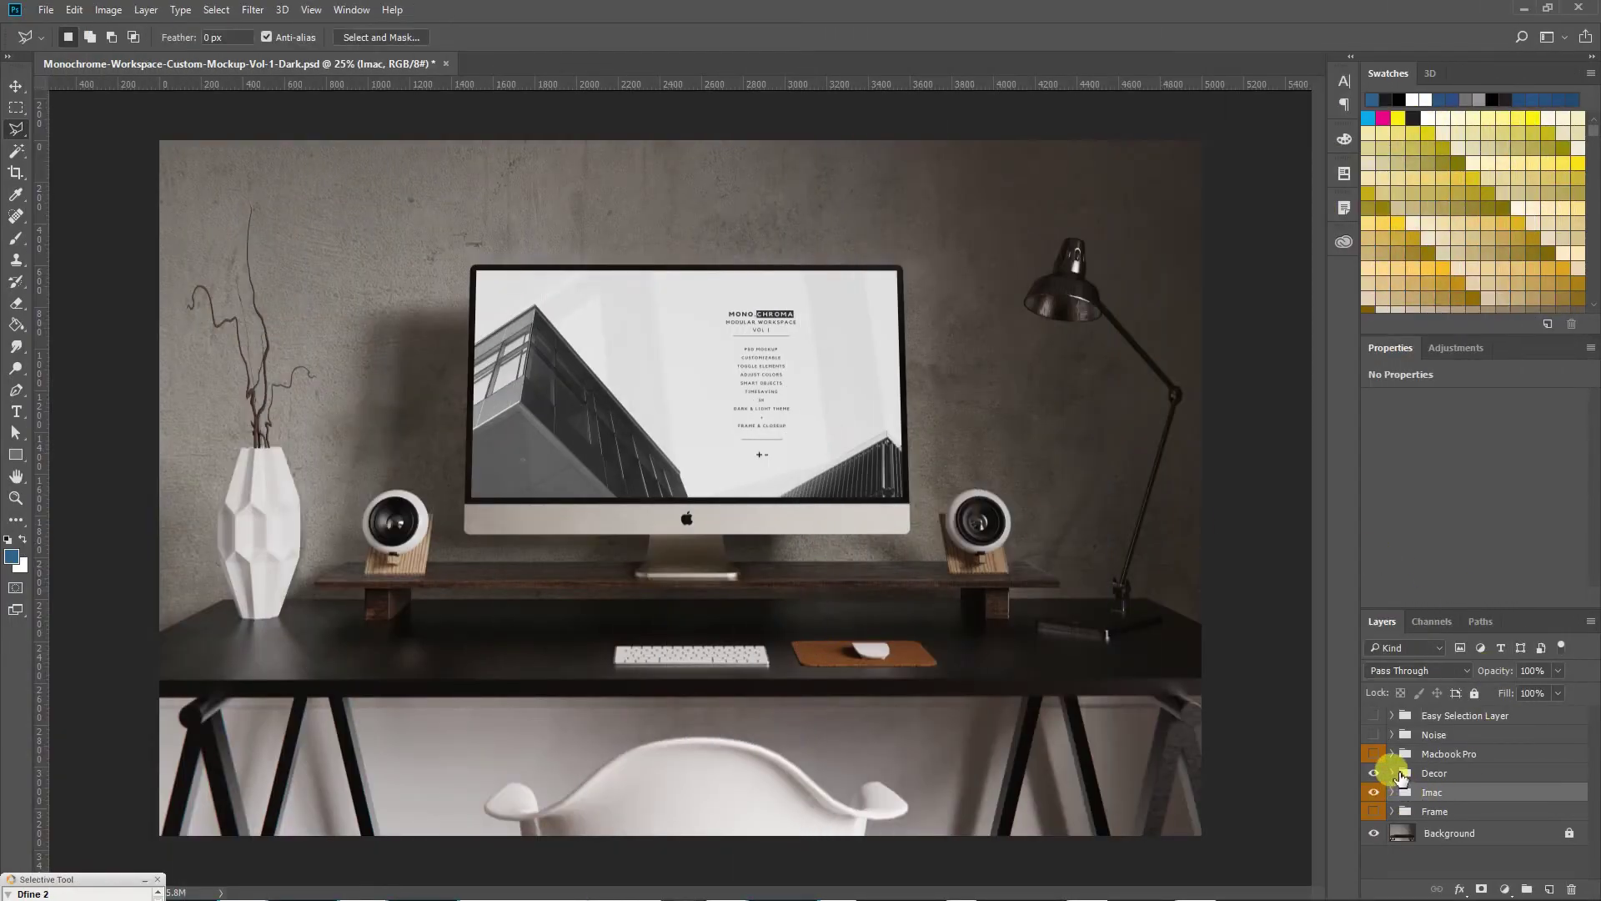
Step: Expand Decor > Lamp and open the lamp's Colors fill layer colour settings
left_click(1400, 775)
left_click(1392, 773)
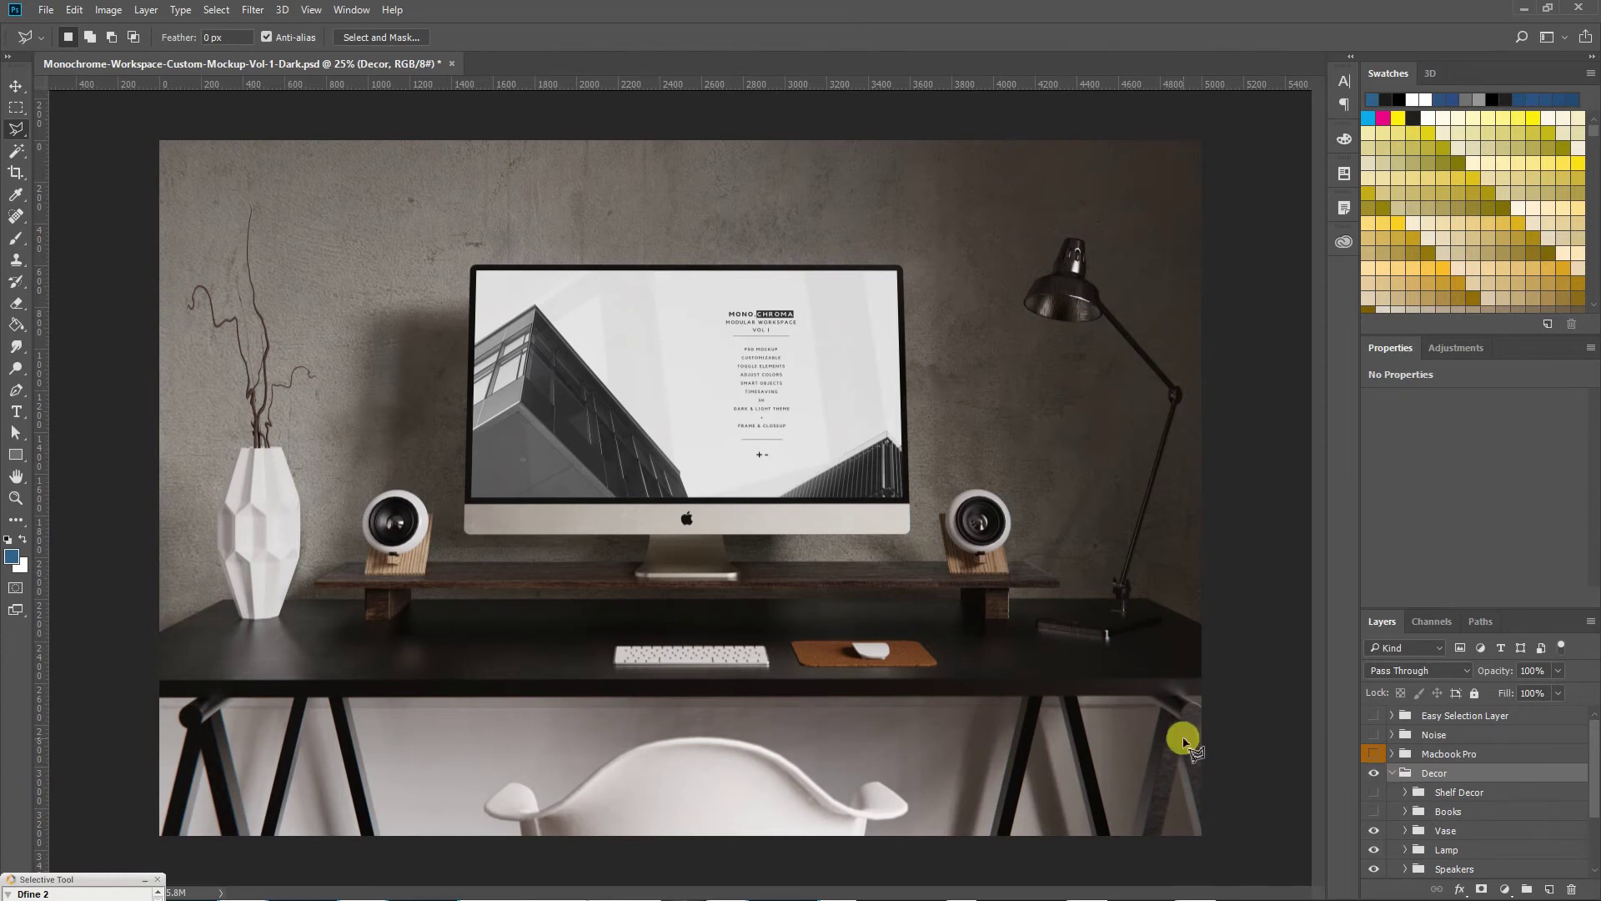
scroll(1510, 755, "down", 2)
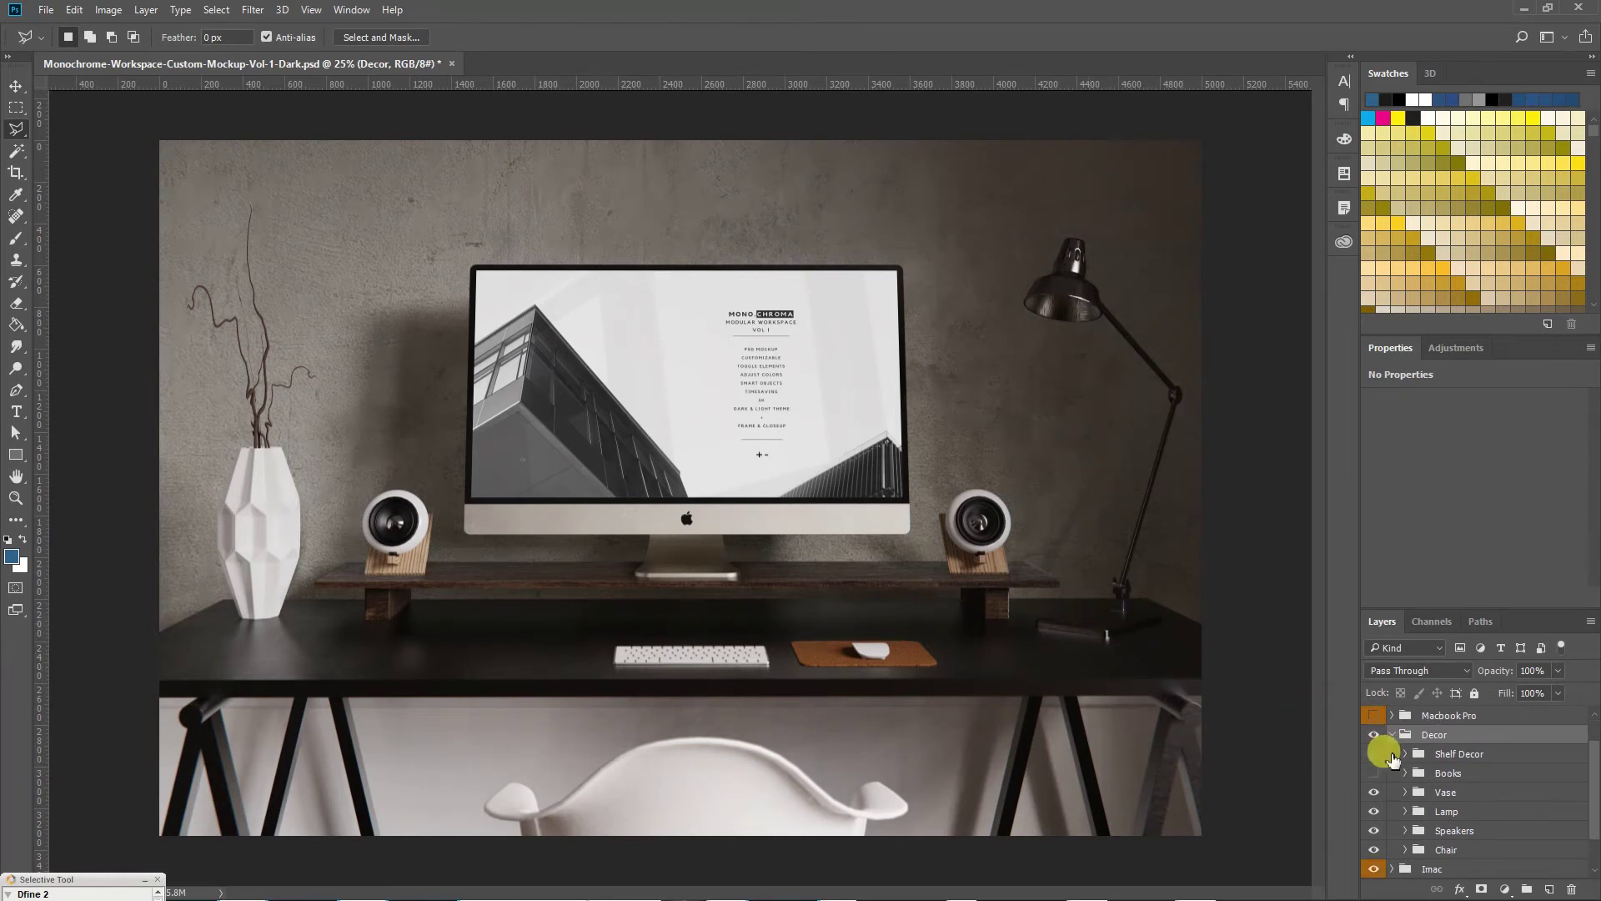
left_click(1405, 811)
scroll(1424, 826, "down", 2)
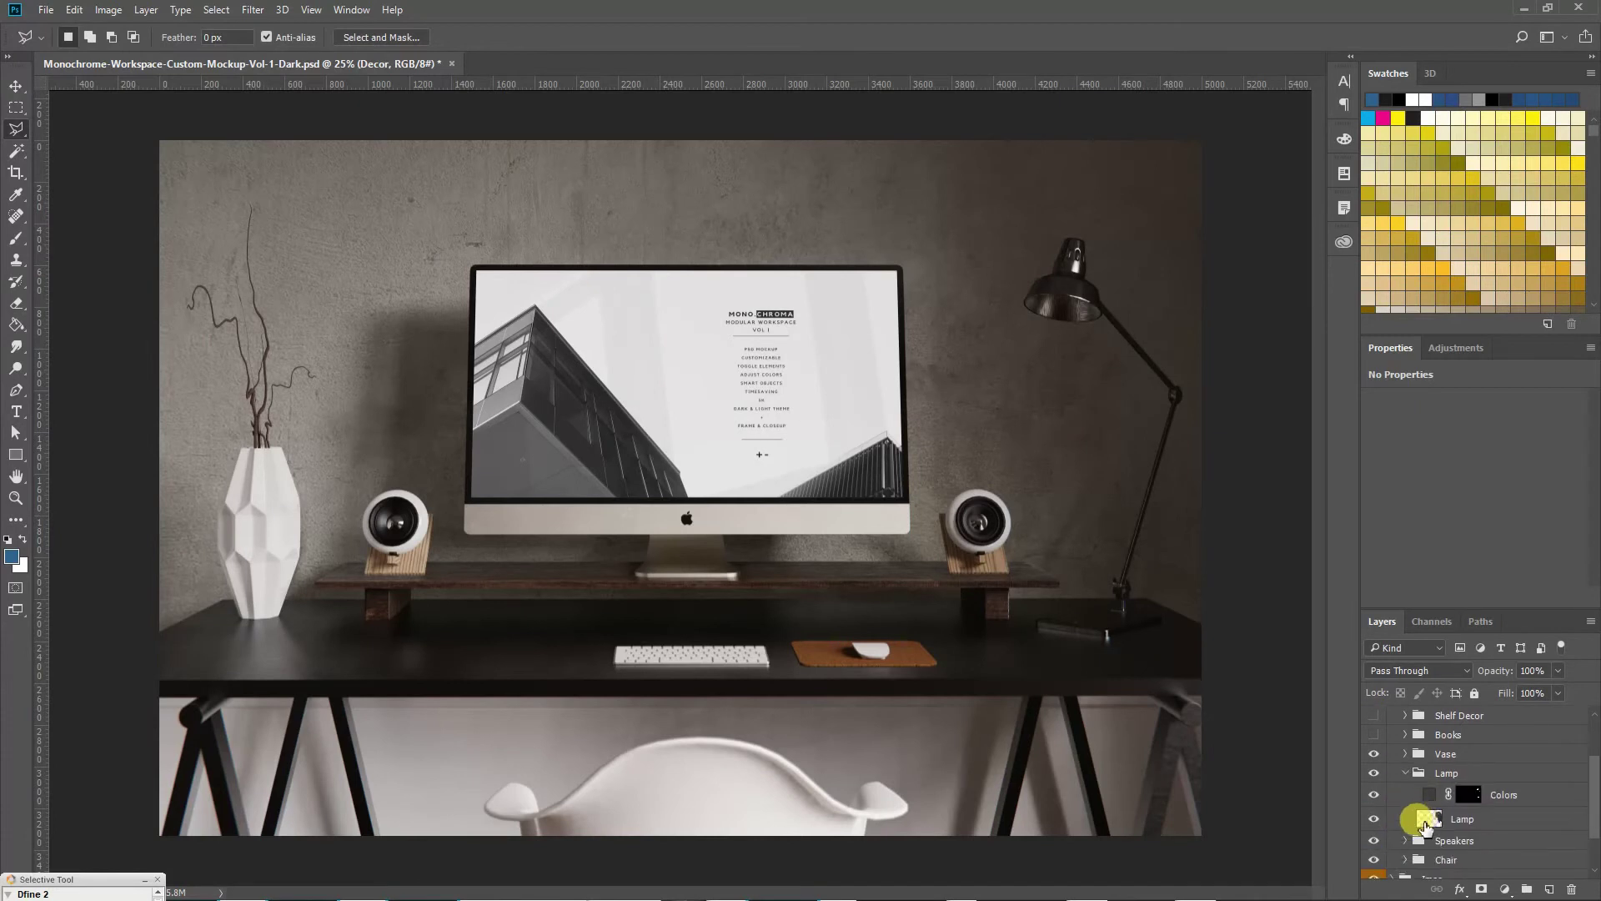
left_click(1427, 797)
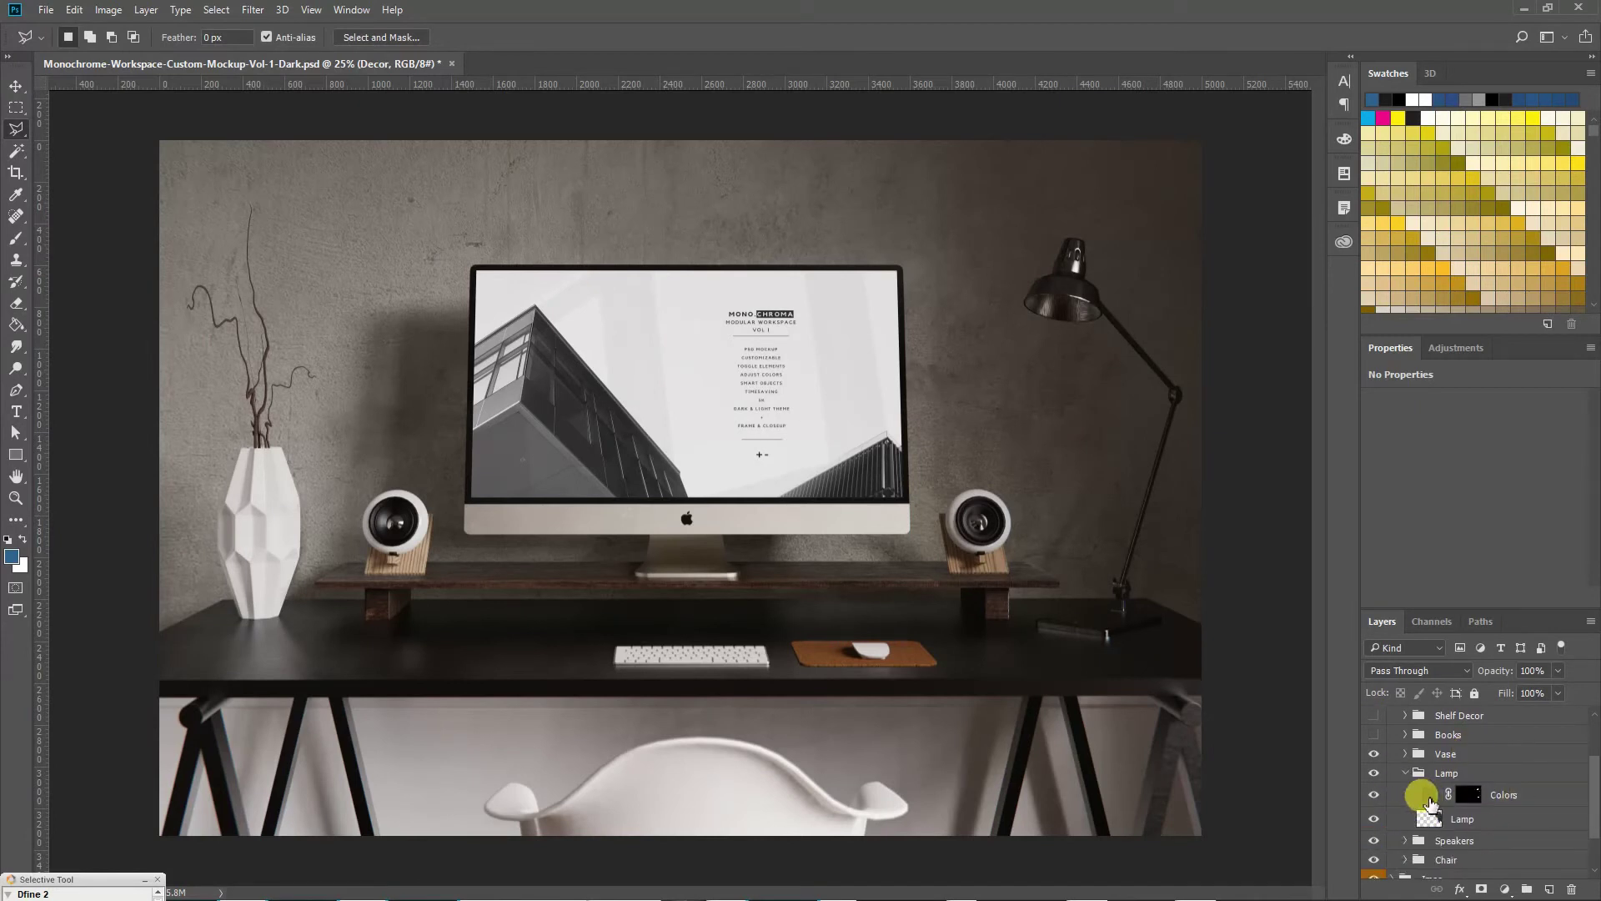
left_click(1429, 800)
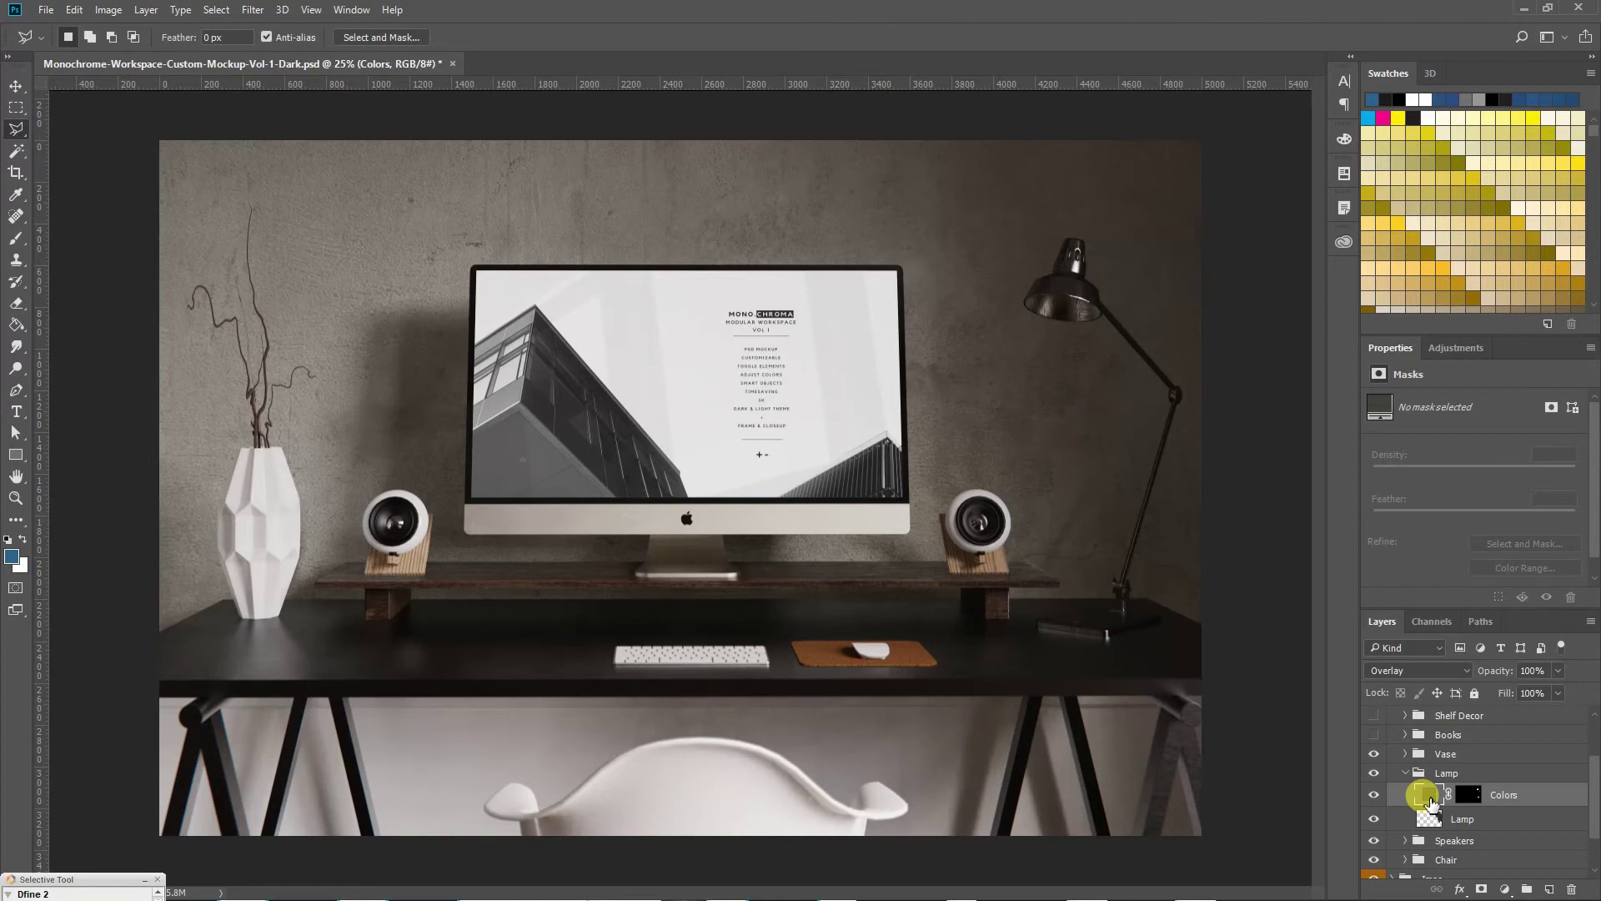
double_click(1429, 797)
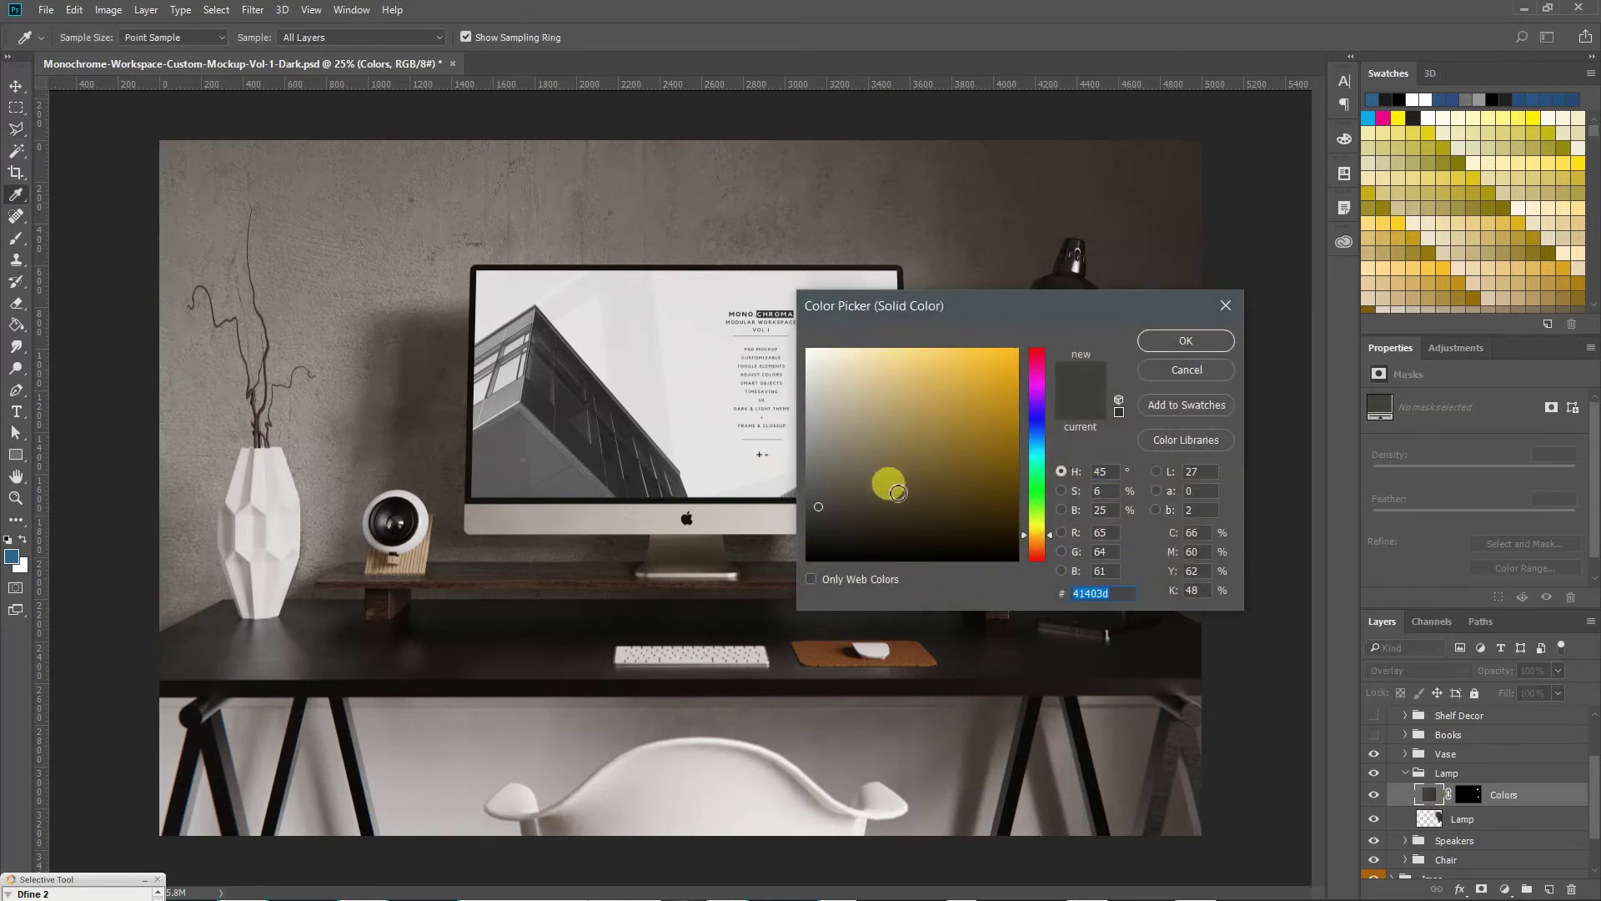
Step: Pick a bright blue in the Color Picker and confirm it for the lamp
left_click(962, 472)
left_click_drag(1005, 307, 657, 255)
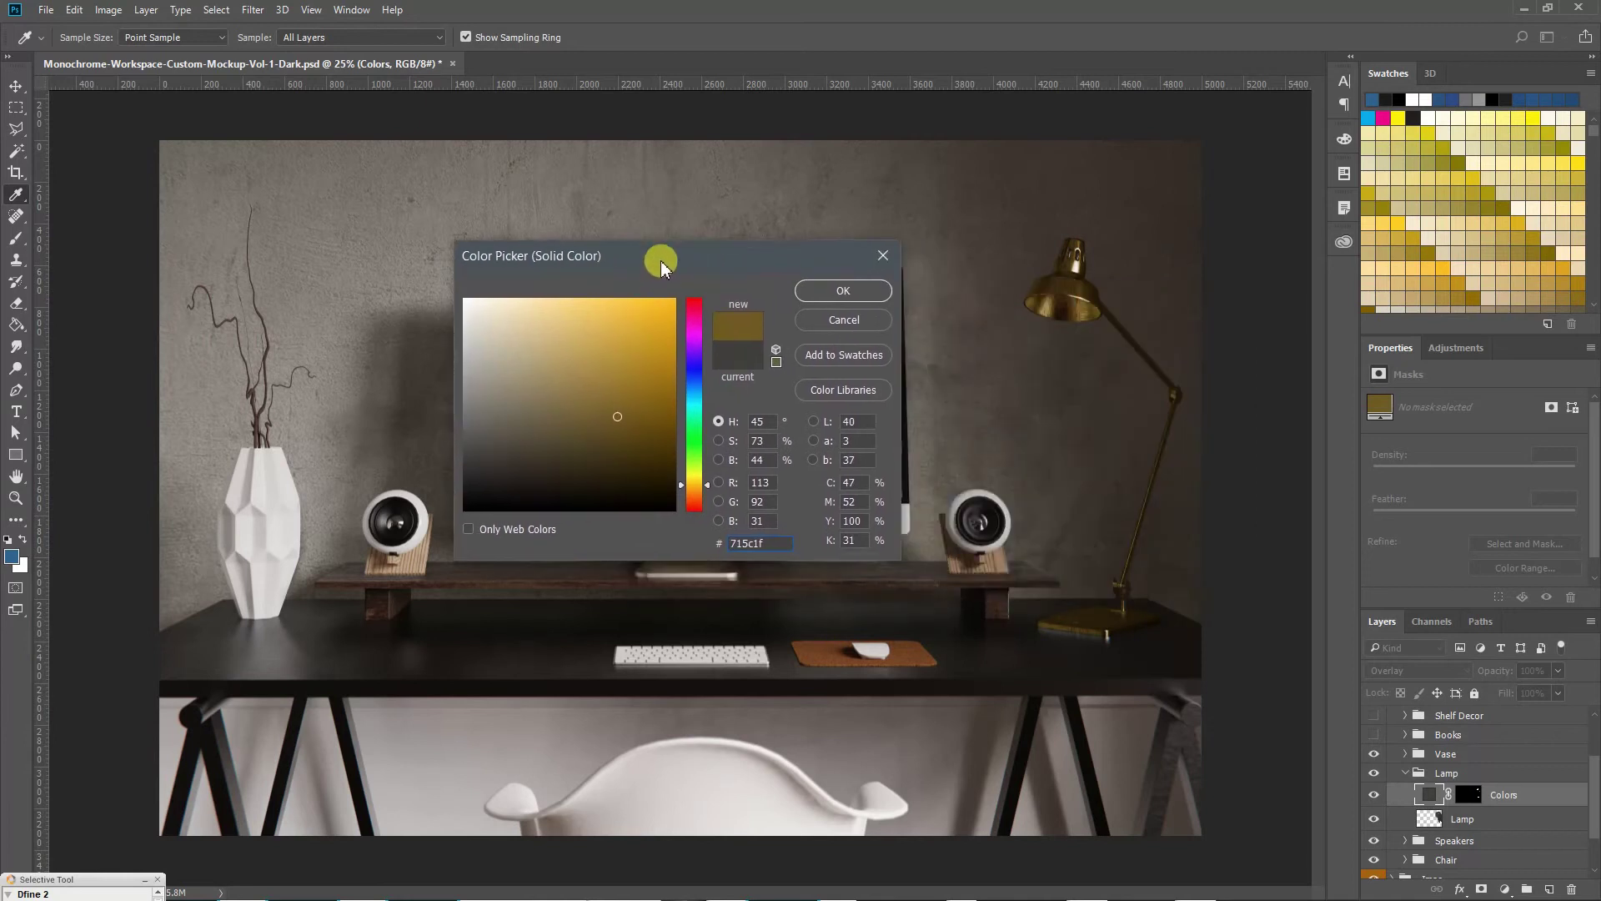
left_click(689, 378)
mouse_move(582, 434)
left_mouse_down()
mouse_move(636, 364)
mouse_move(600, 343)
mouse_move(511, 350)
mouse_move(620, 355)
left_mouse_up()
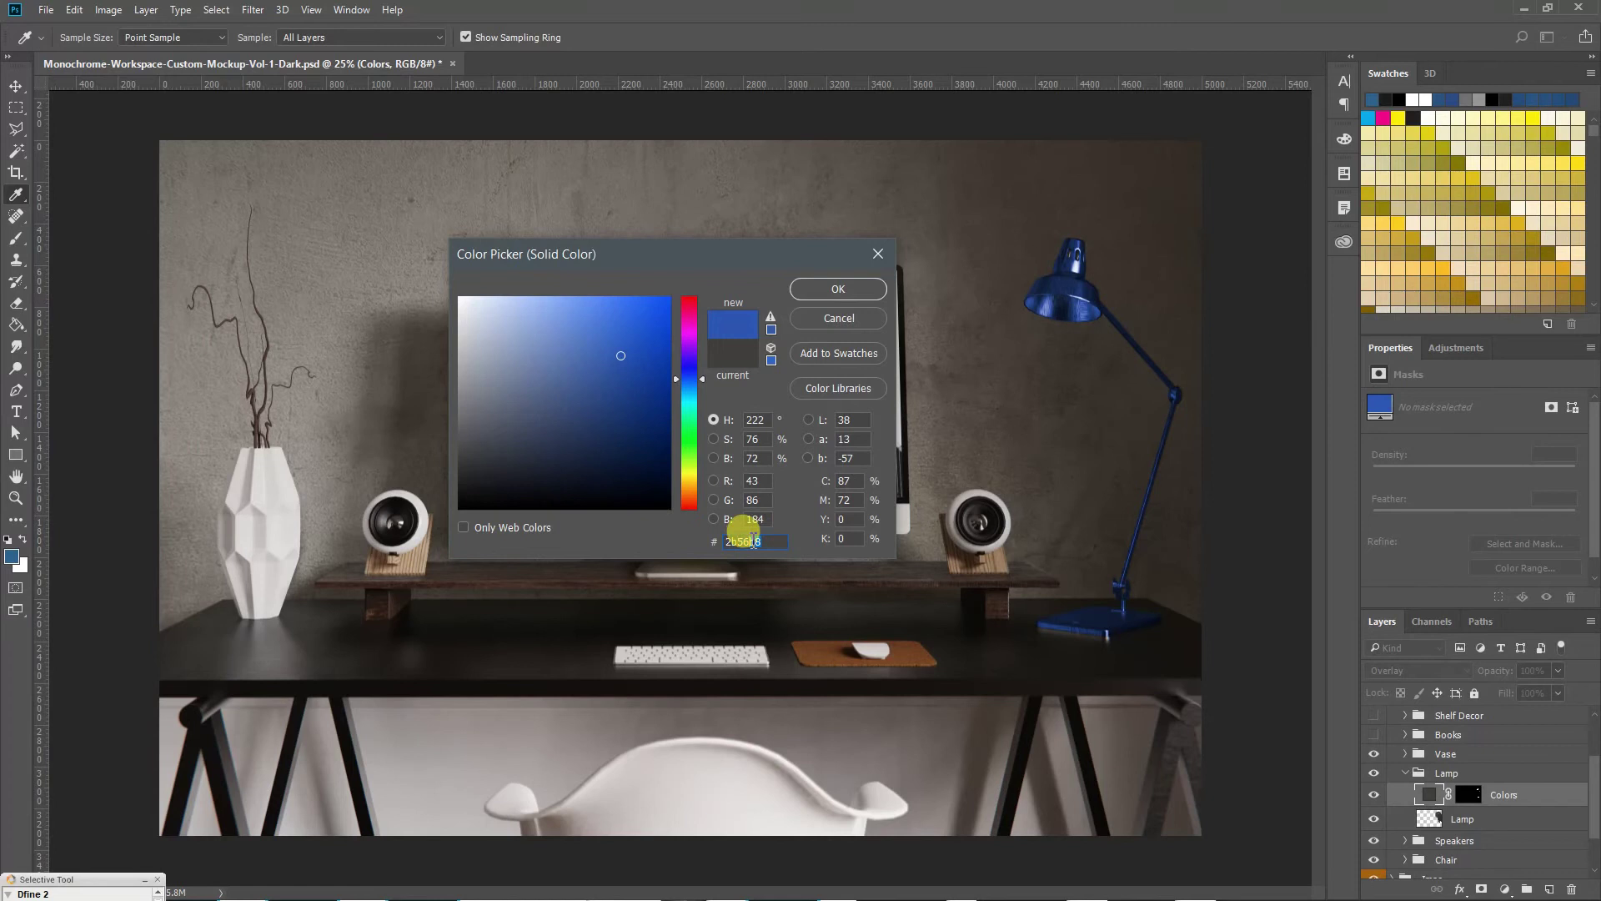
left_click(839, 292)
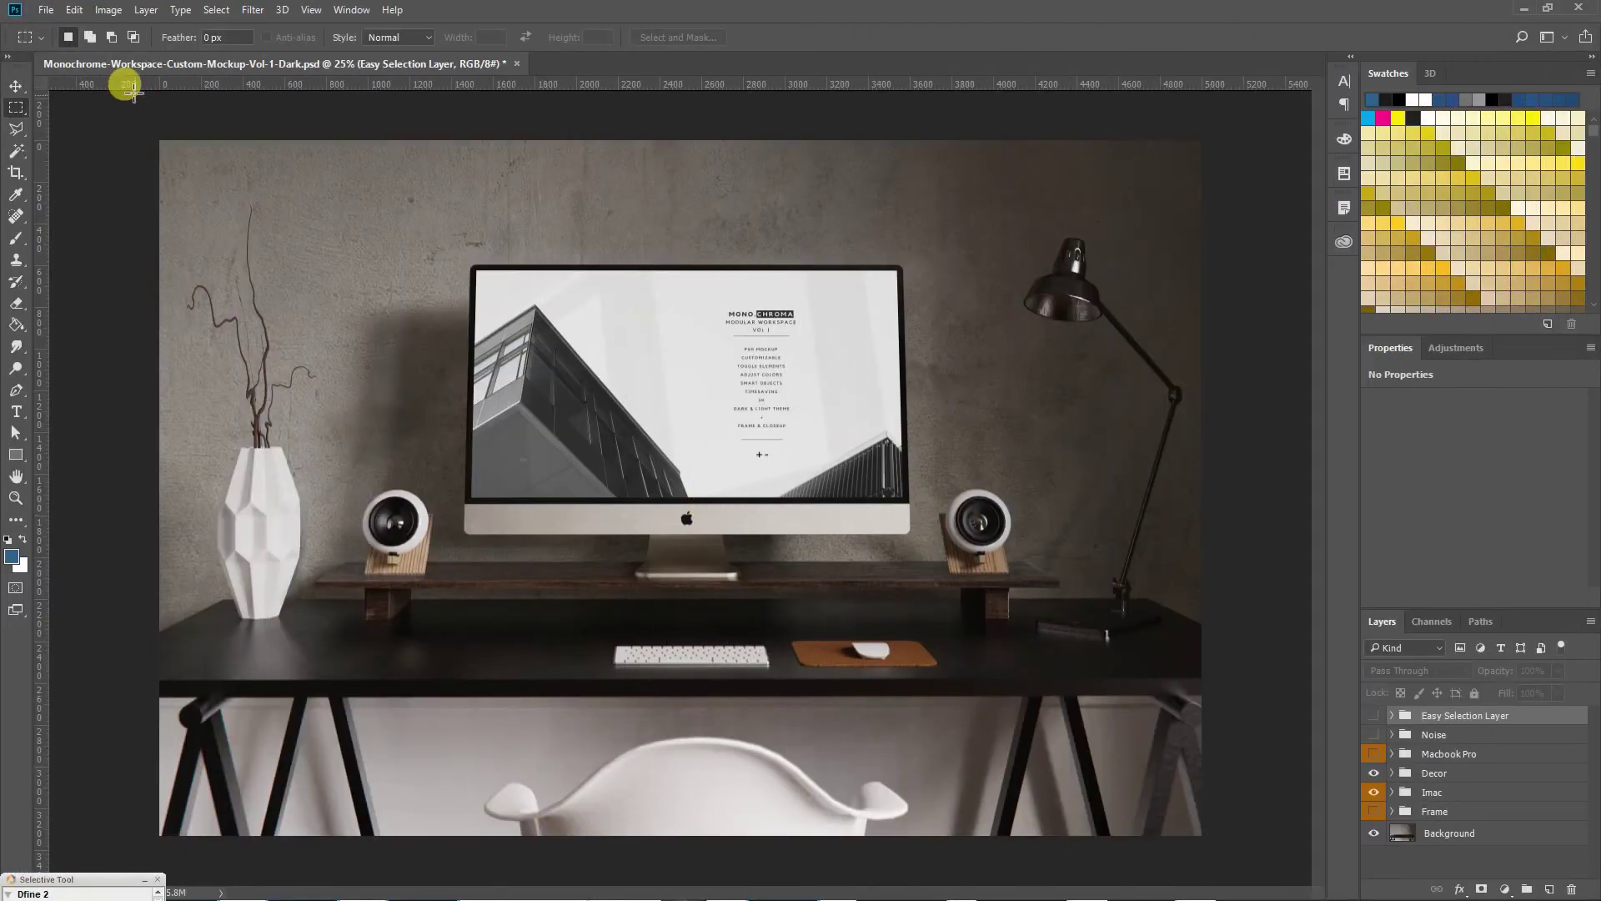
Step: Choose the Magic Wand, reveal the Easy Selection Layer group and make its All layer active
left_click(19, 150)
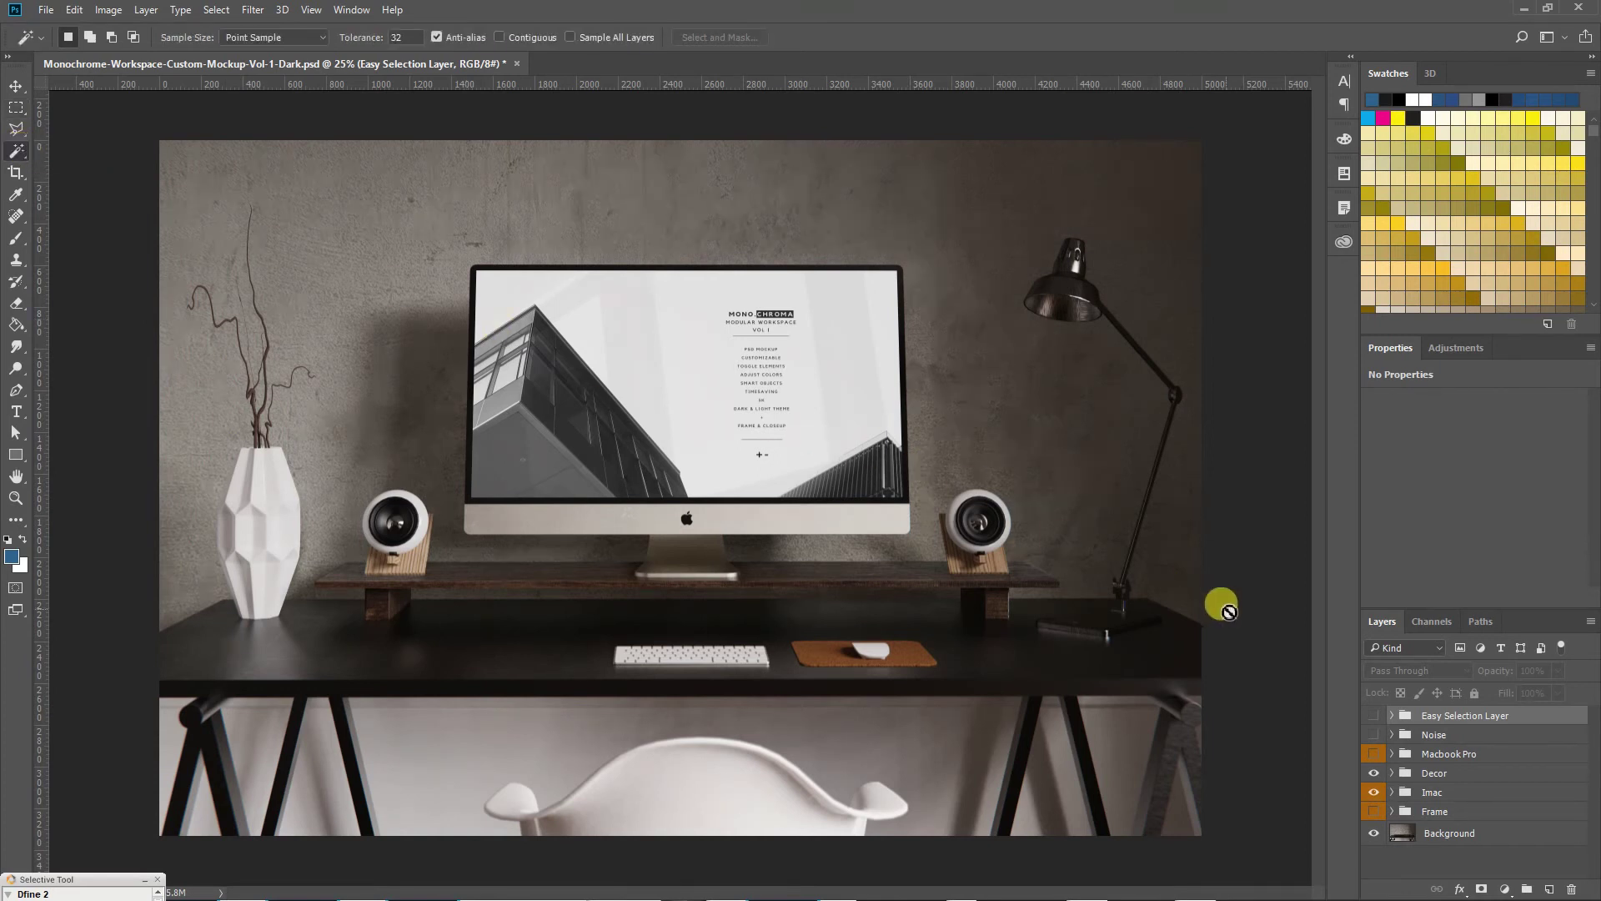
left_click(1391, 716)
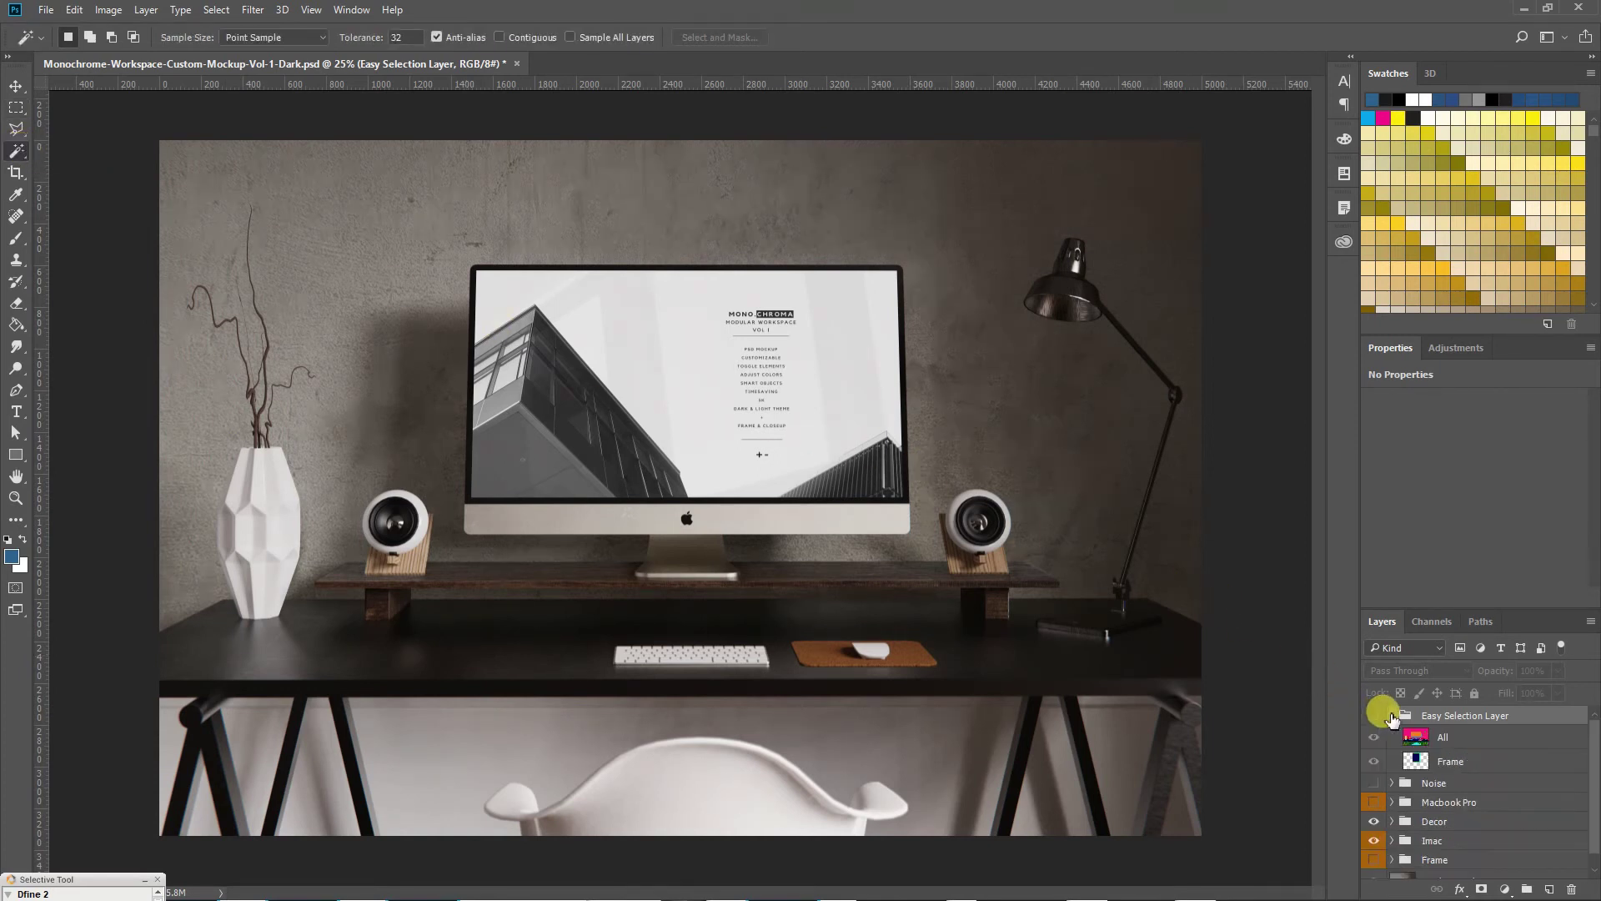
left_click(1374, 716)
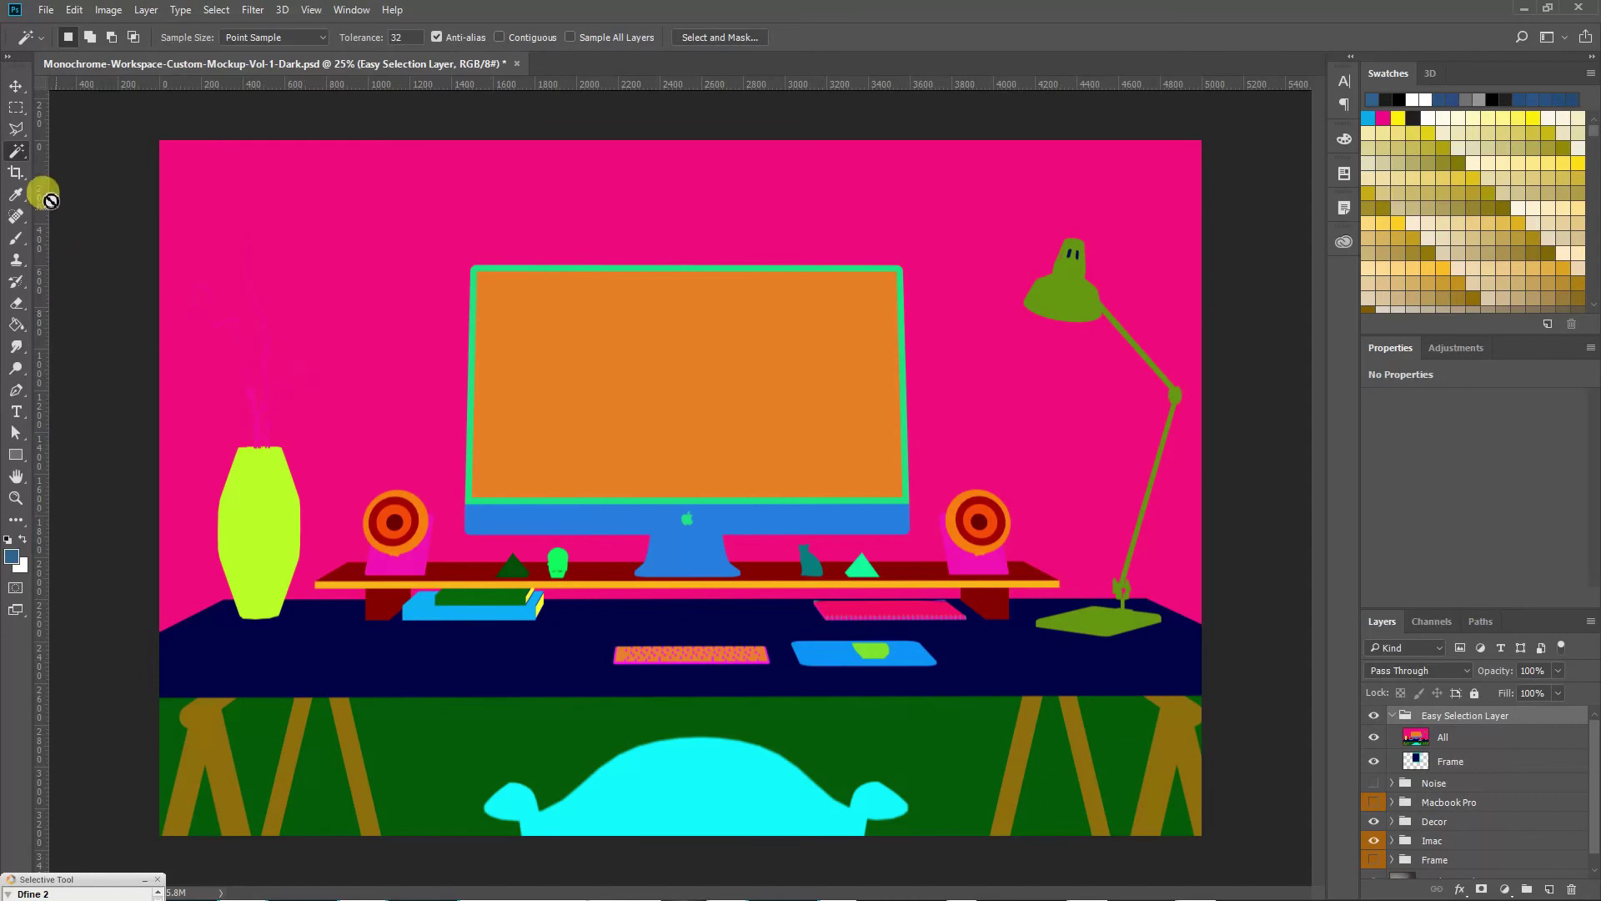
left_click(20, 130)
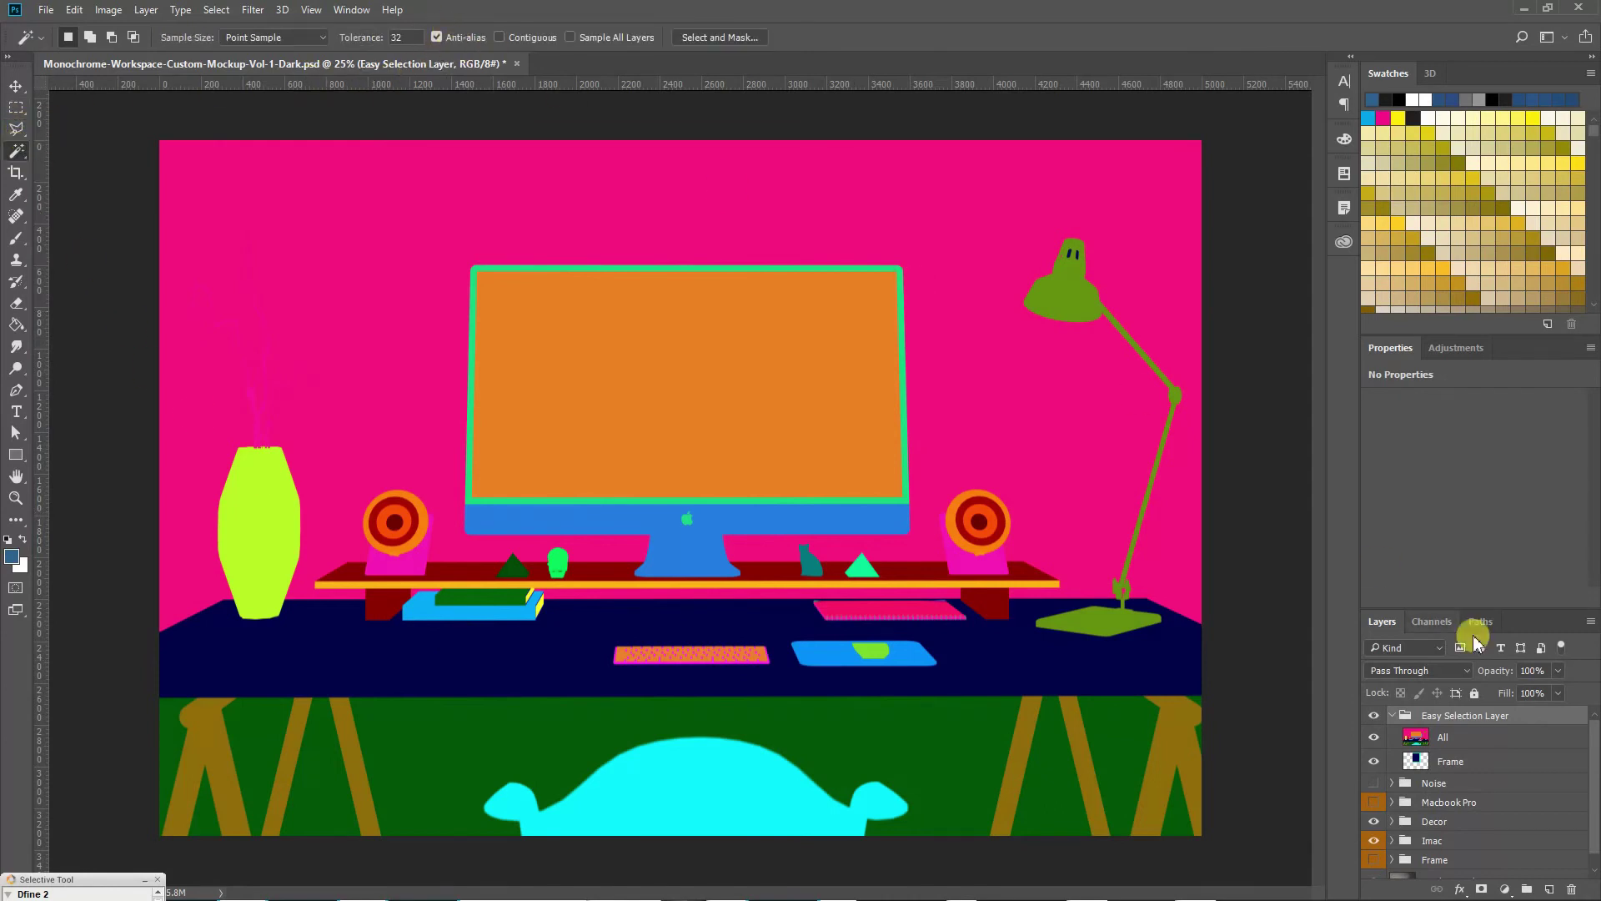
left_click(1490, 744)
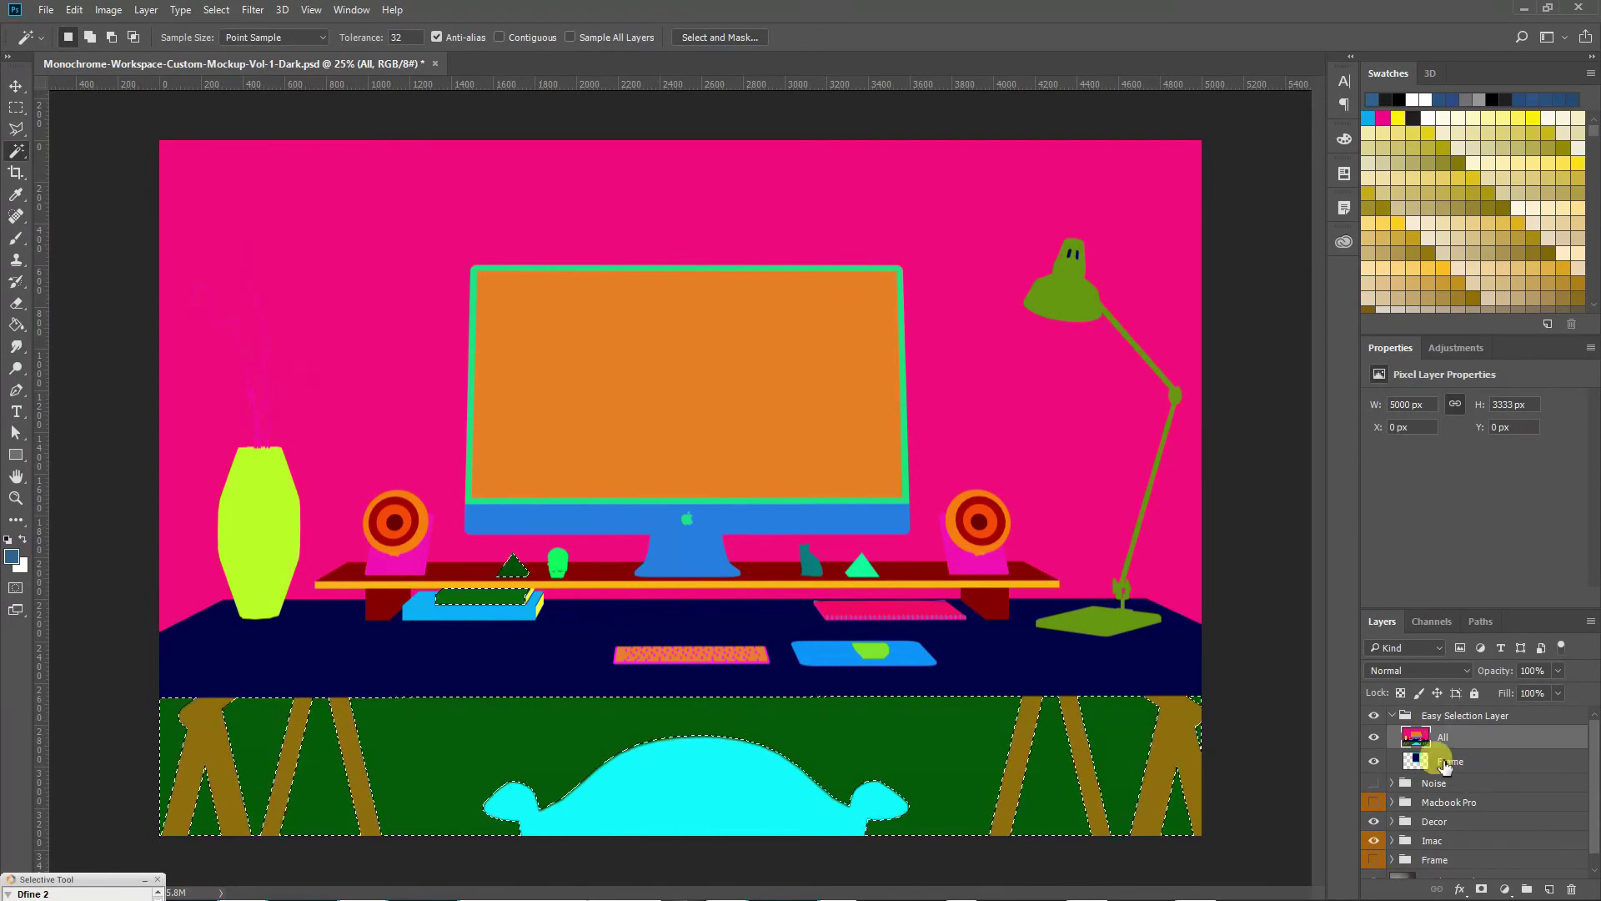
Step: Hide the All layer and add a Solid Color fill layer above Background for the selection
left_click(1373, 737)
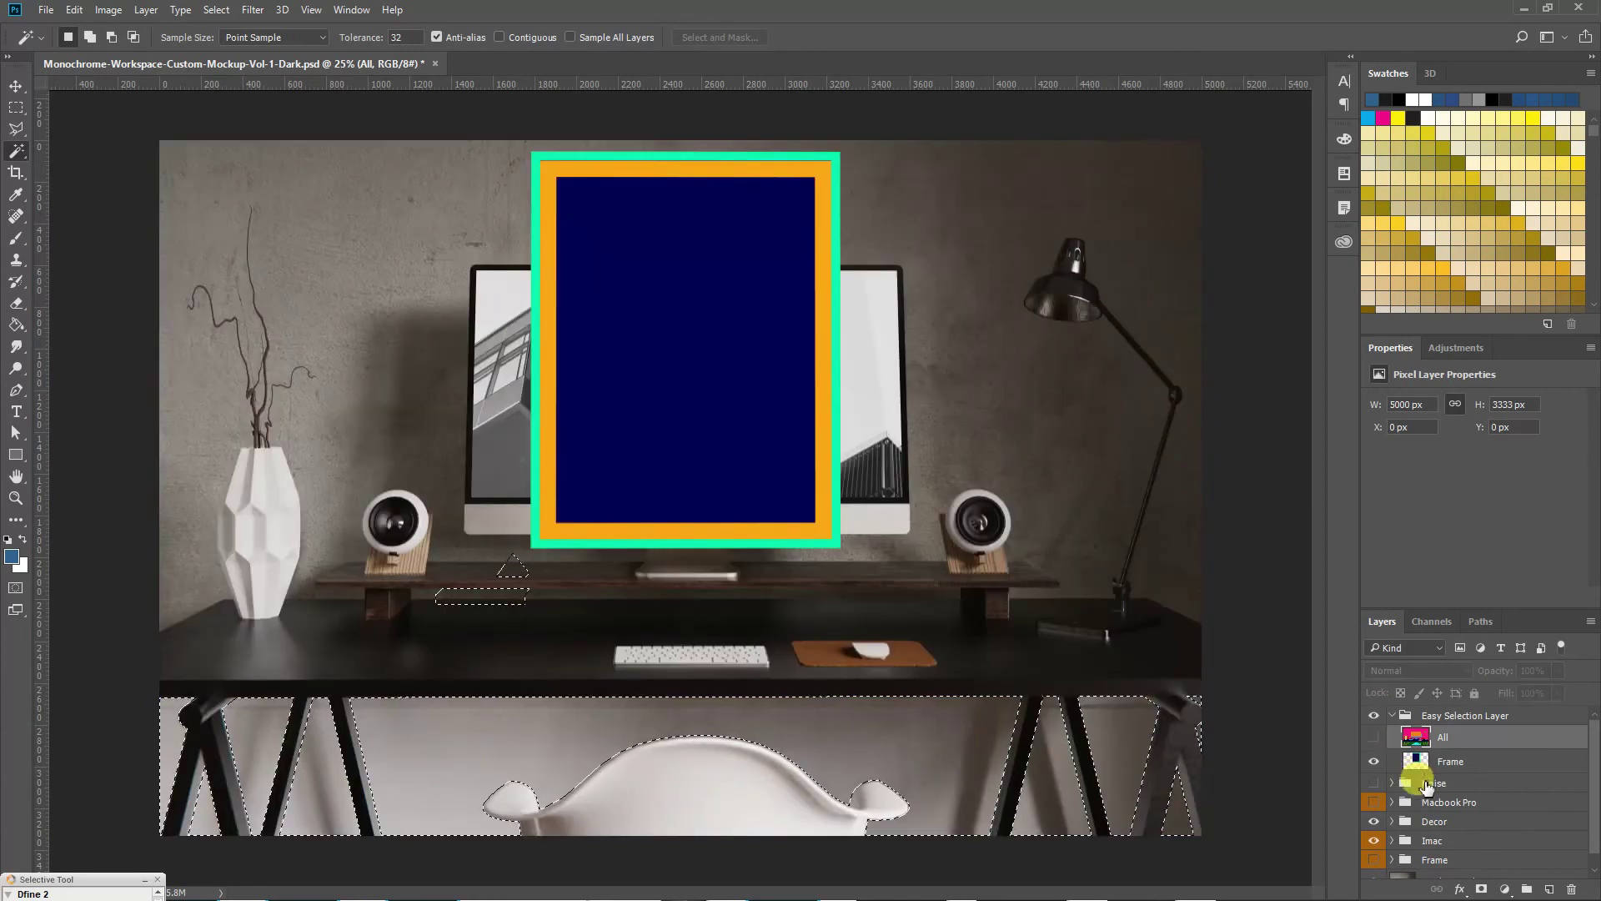
scroll(1472, 805, "down", 1)
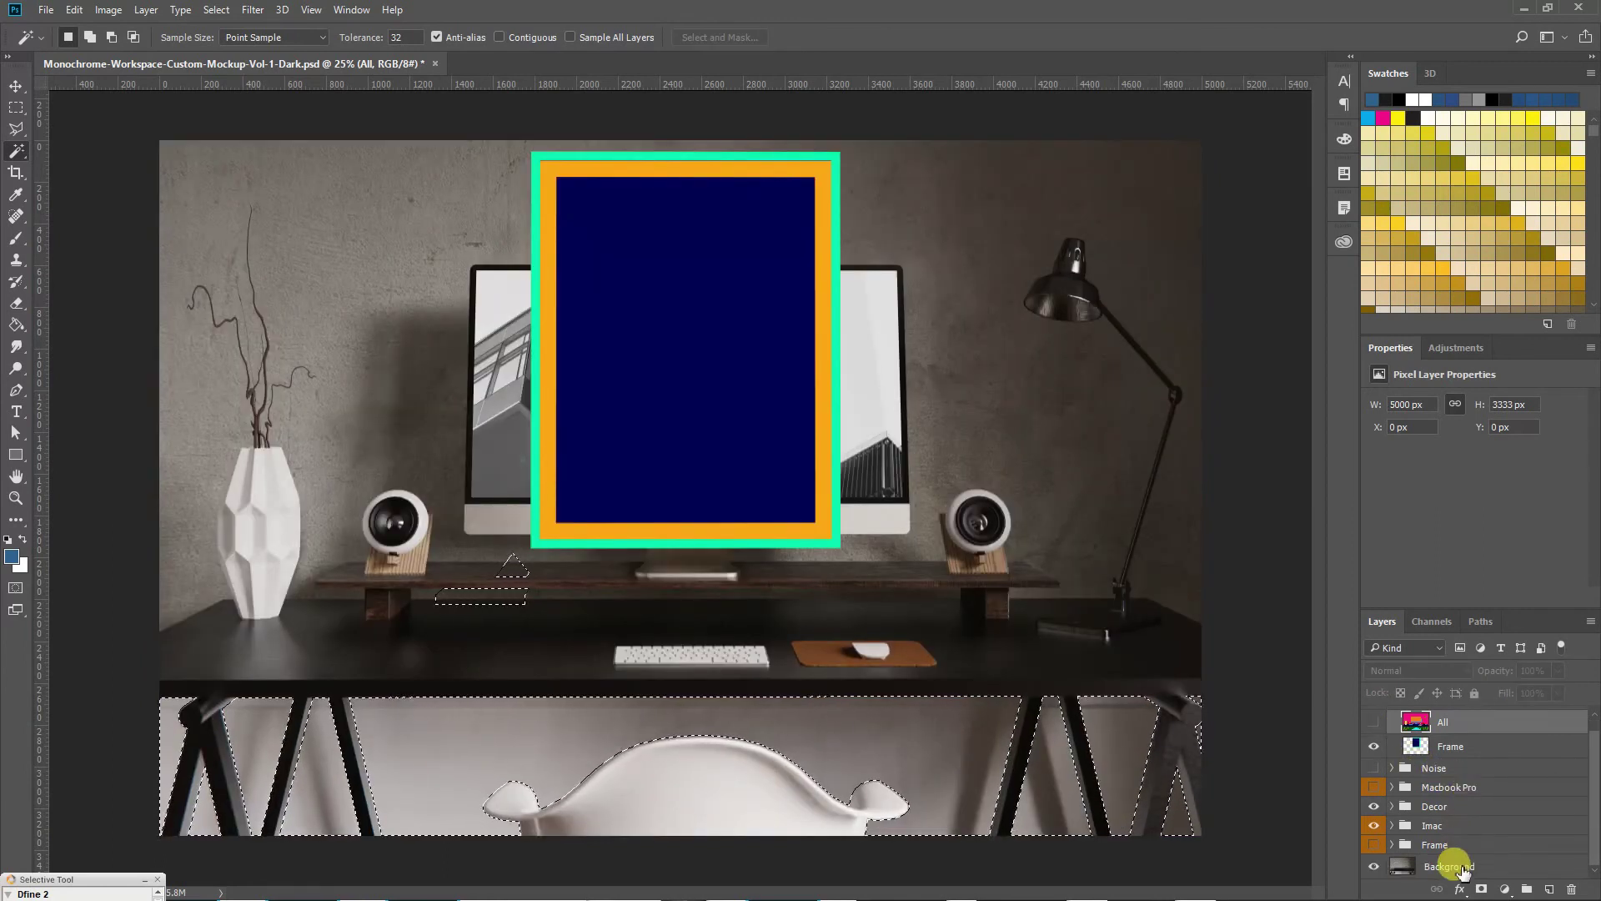
left_click(1461, 870)
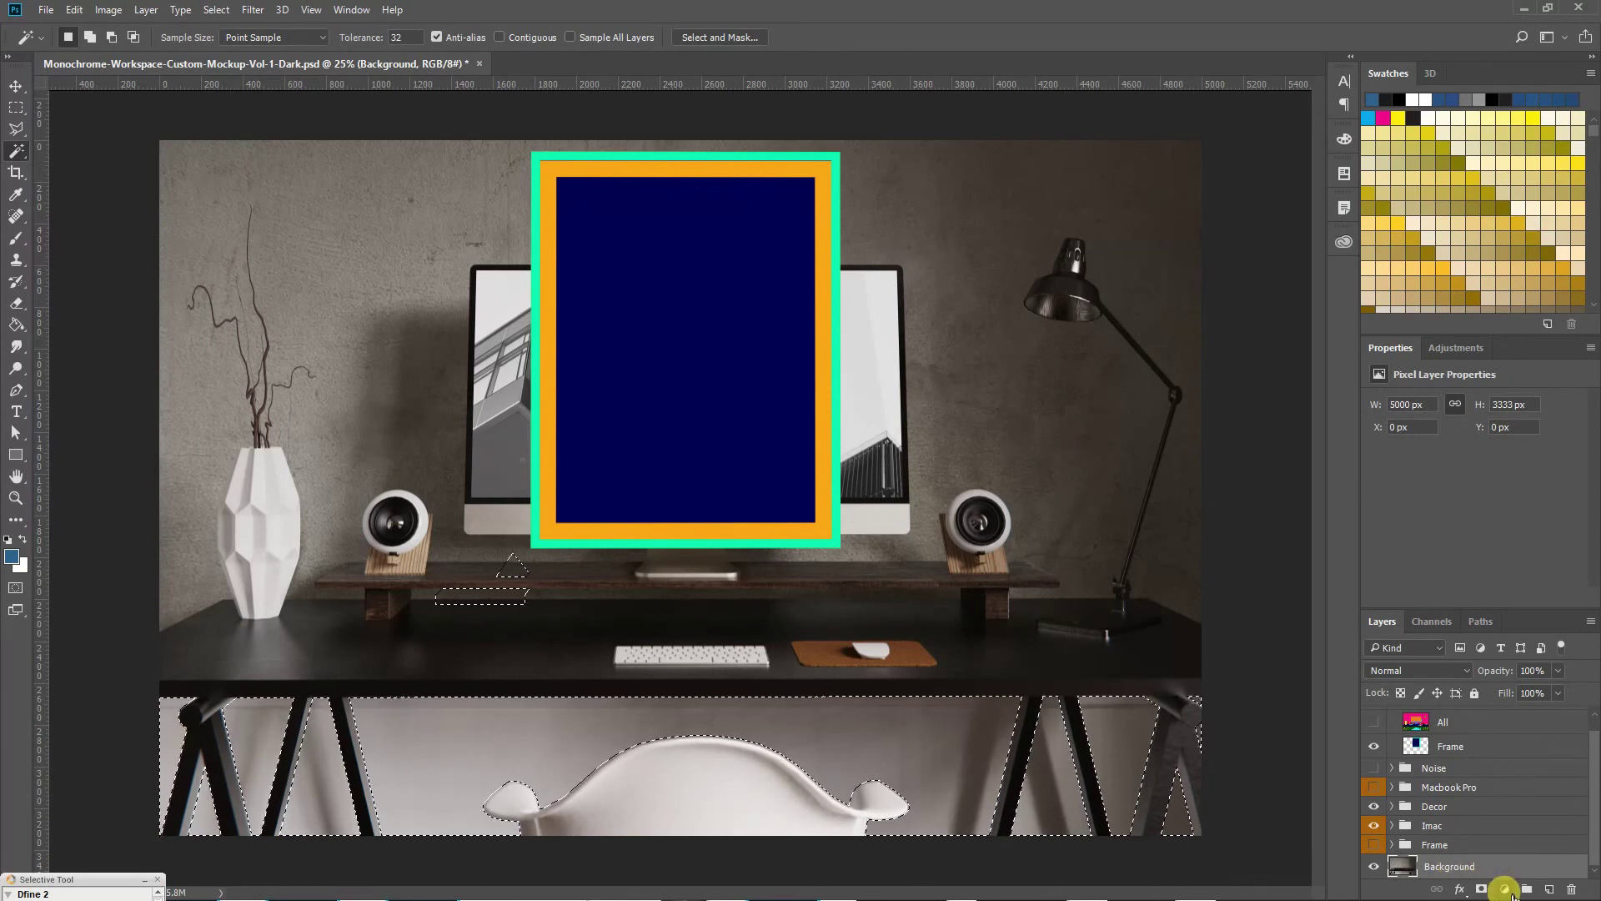
left_click(1506, 890)
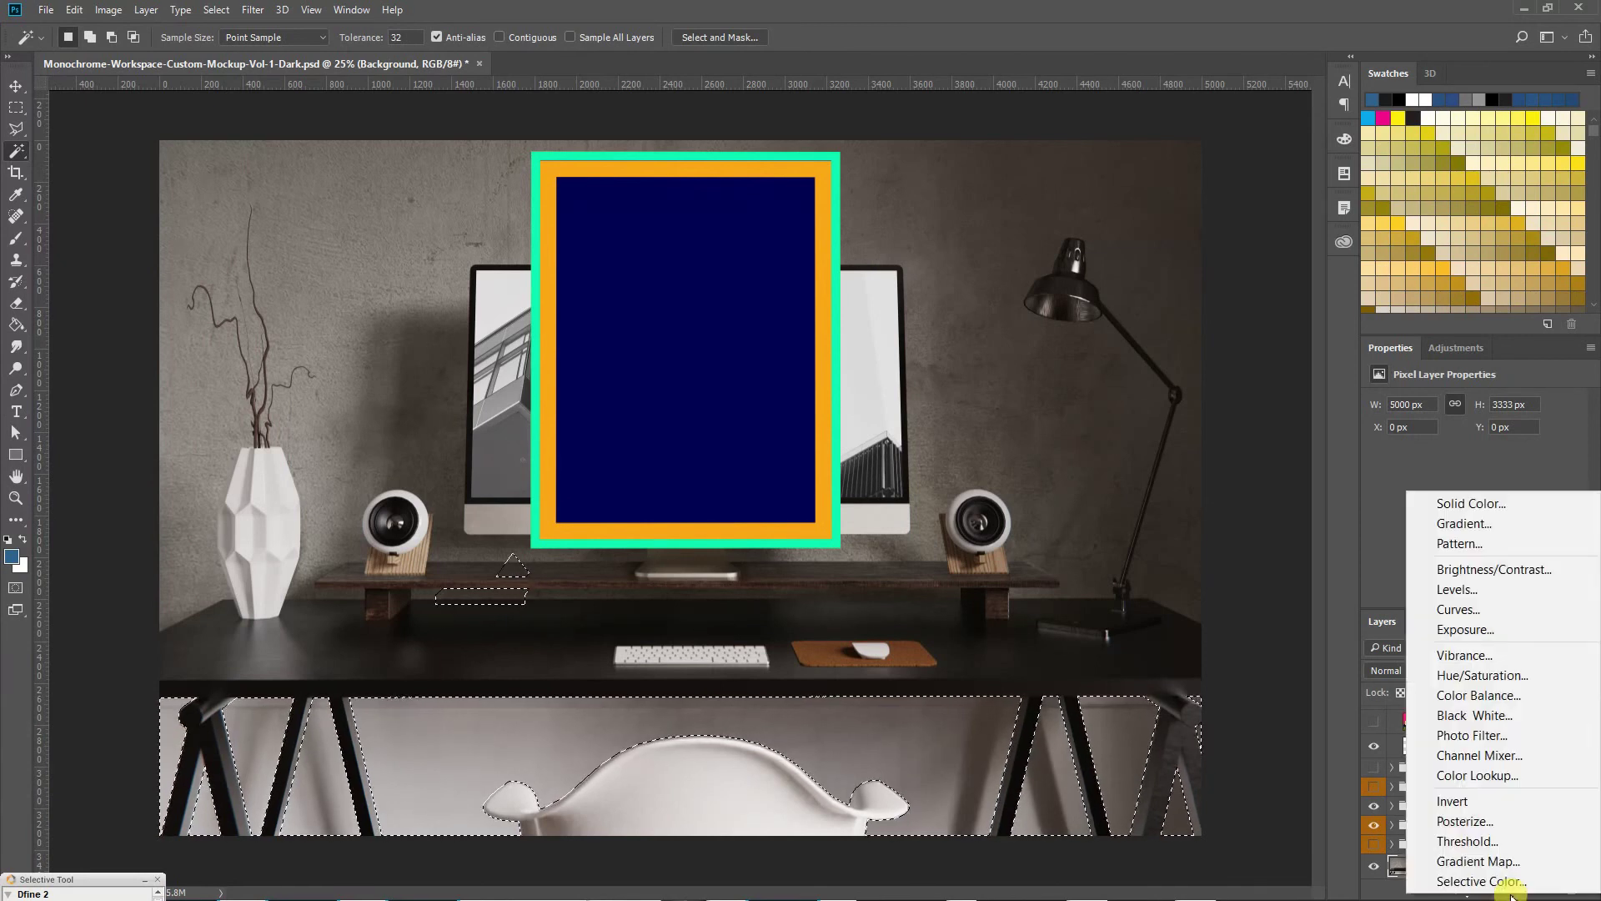
left_click(1516, 506)
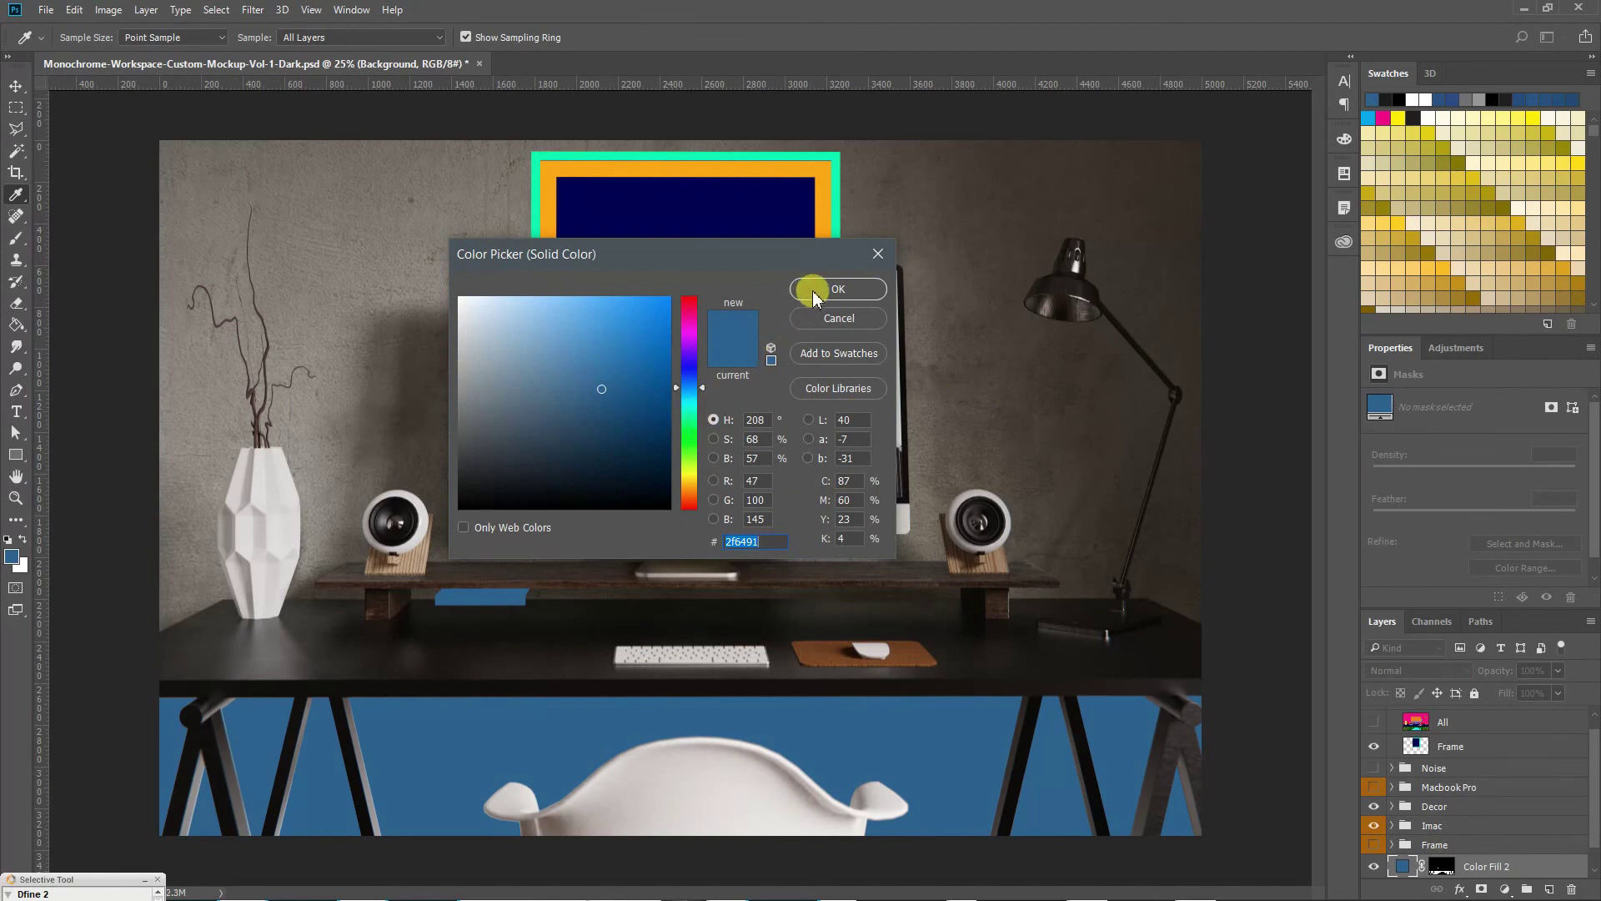